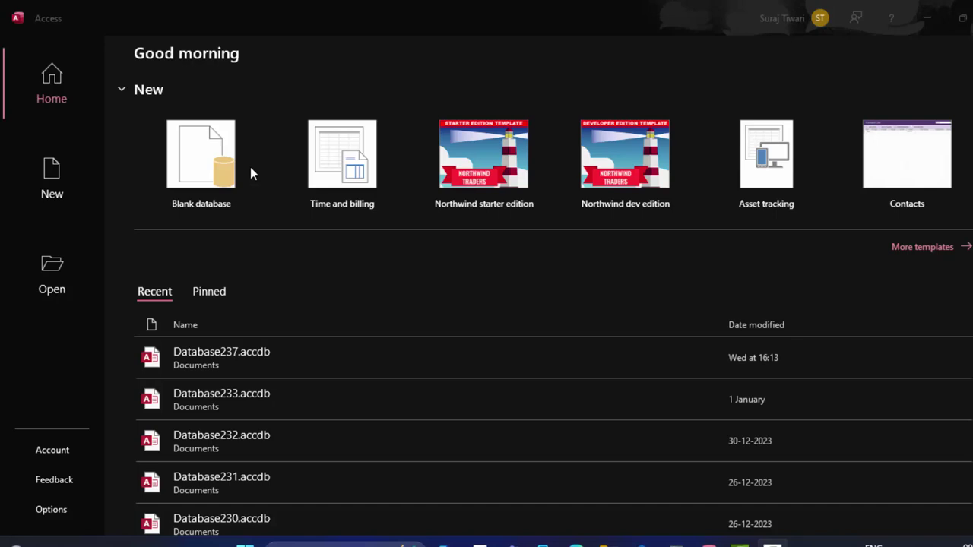
# Start a blank database, proposed as Database239.accdb in the Documents folder
pyautogui.click(209, 163)
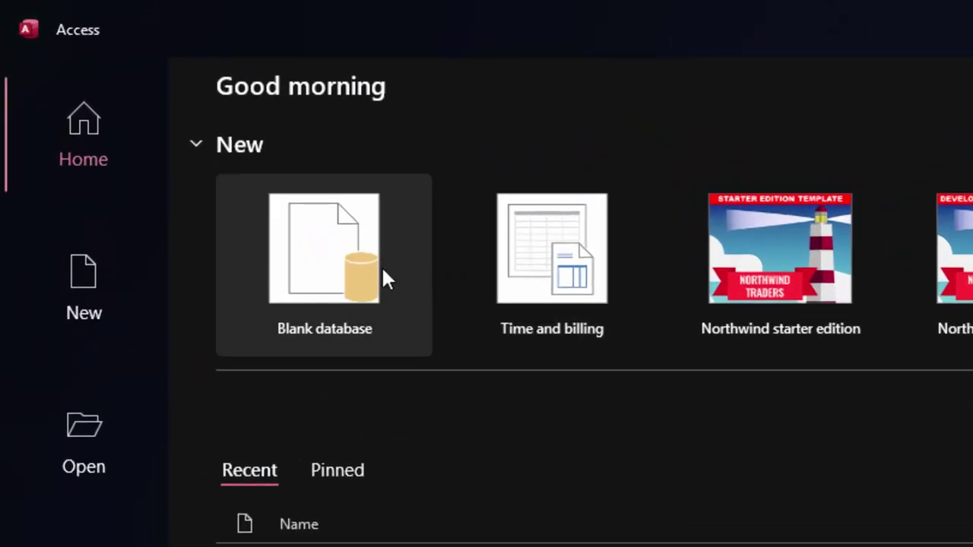
pyautogui.click(382, 270)
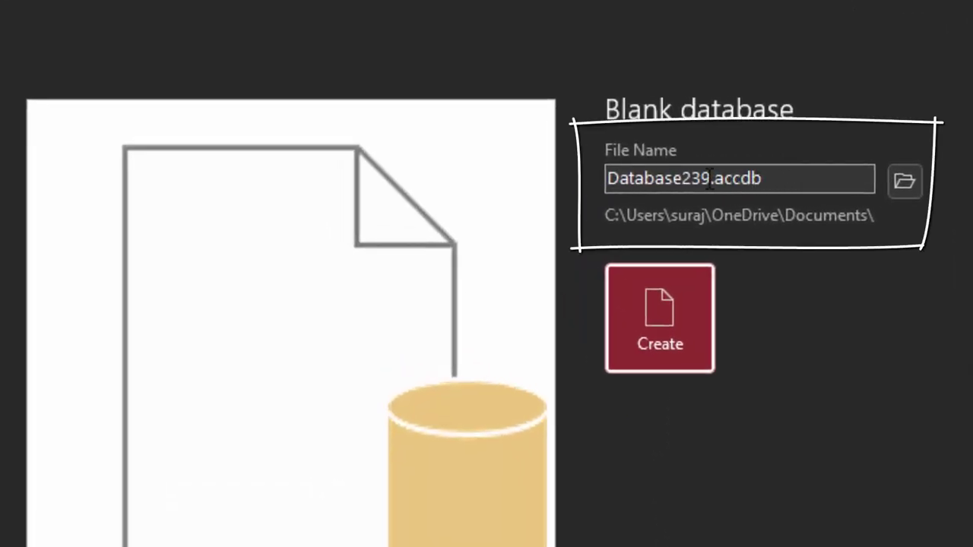
pyautogui.moveTo(607, 179); pyautogui.dragTo(722, 188)
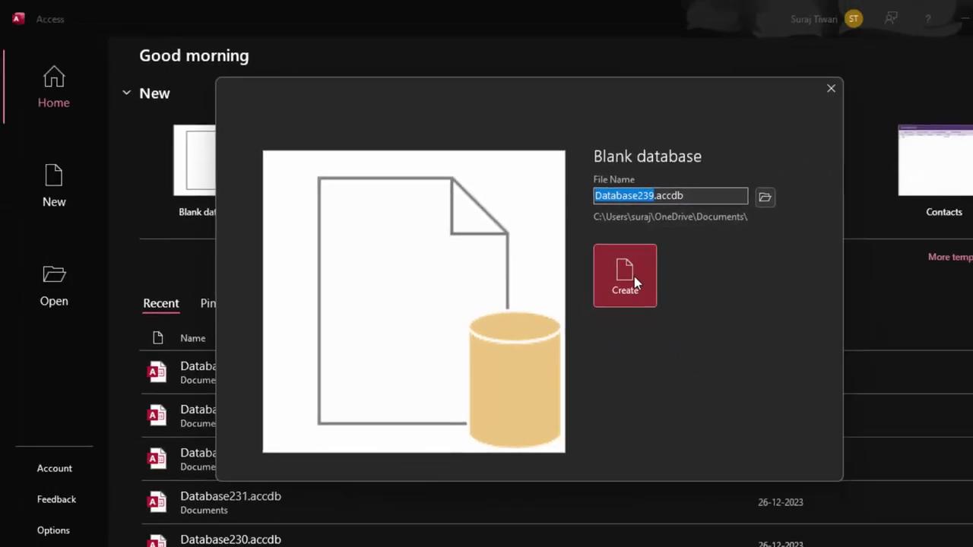
# Create the database and save its new table as Dropdown in Design View
pyautogui.click(634, 282)
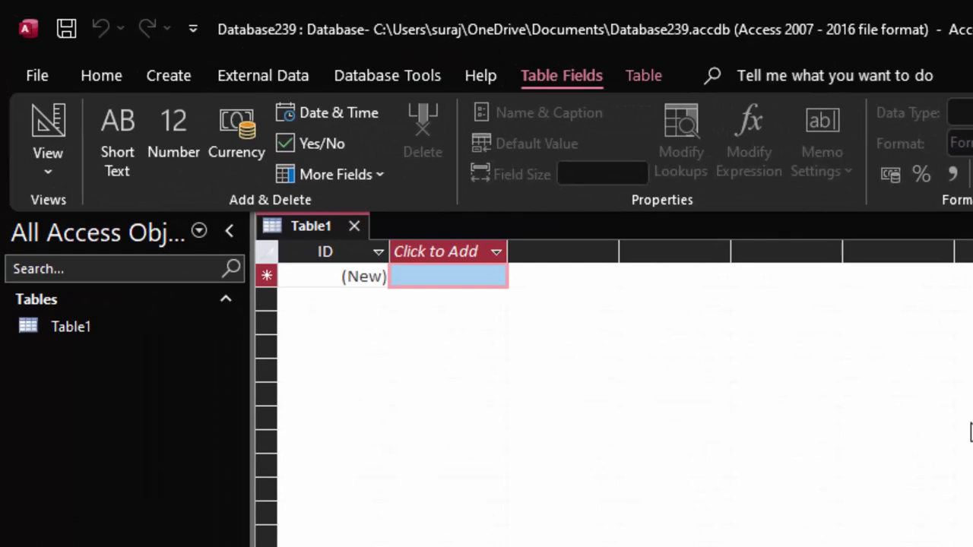
pyautogui.click(59, 122)
pyautogui.press('BackSpace')
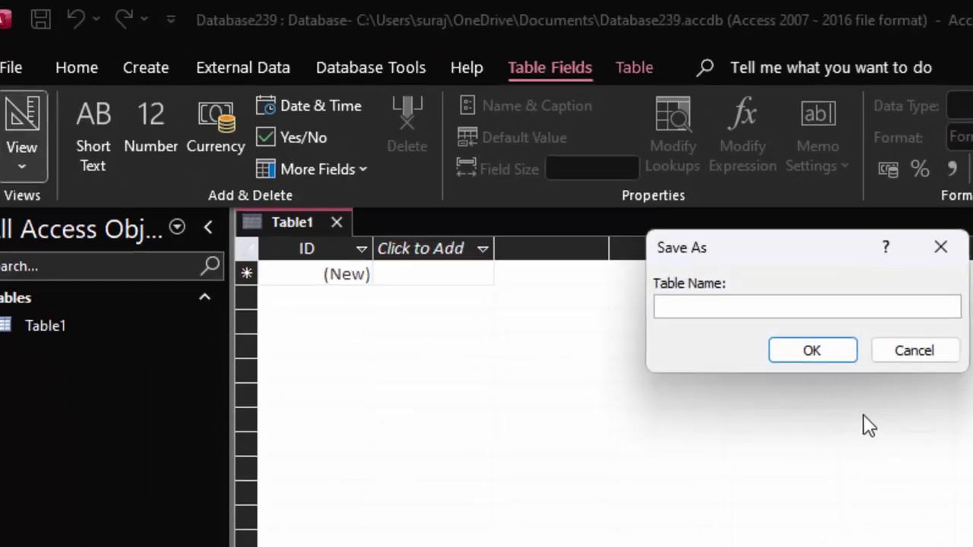
pyautogui.write('Dr')
pyautogui.write('op')
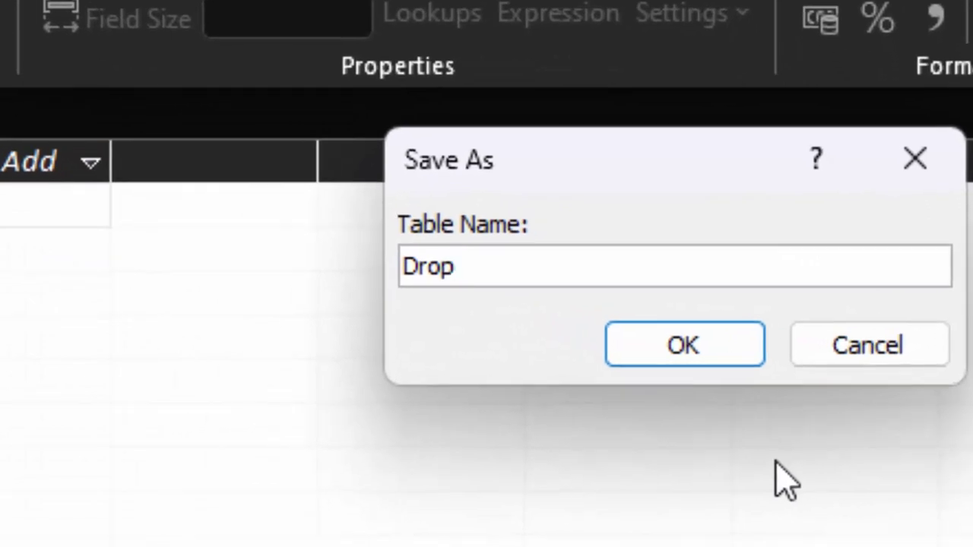
pyautogui.write('down')
pyautogui.press('Return')
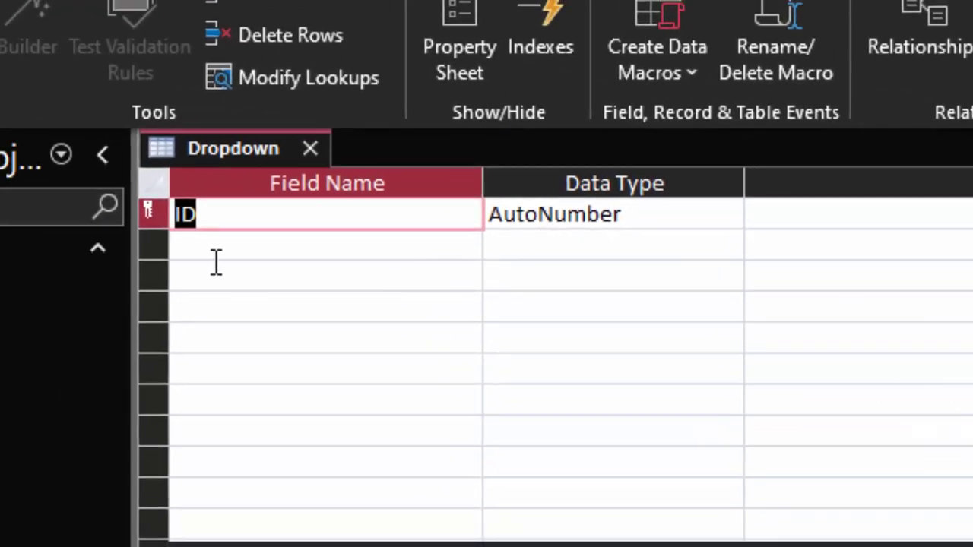
# Add Name and State fields, both Short Text, below the ID field
pyautogui.click(210, 214)
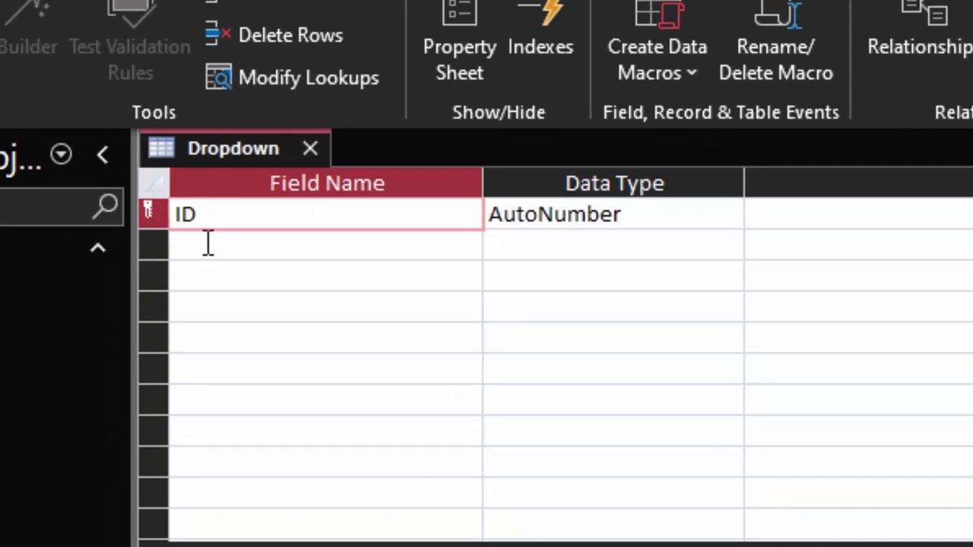
pyautogui.click(208, 243)
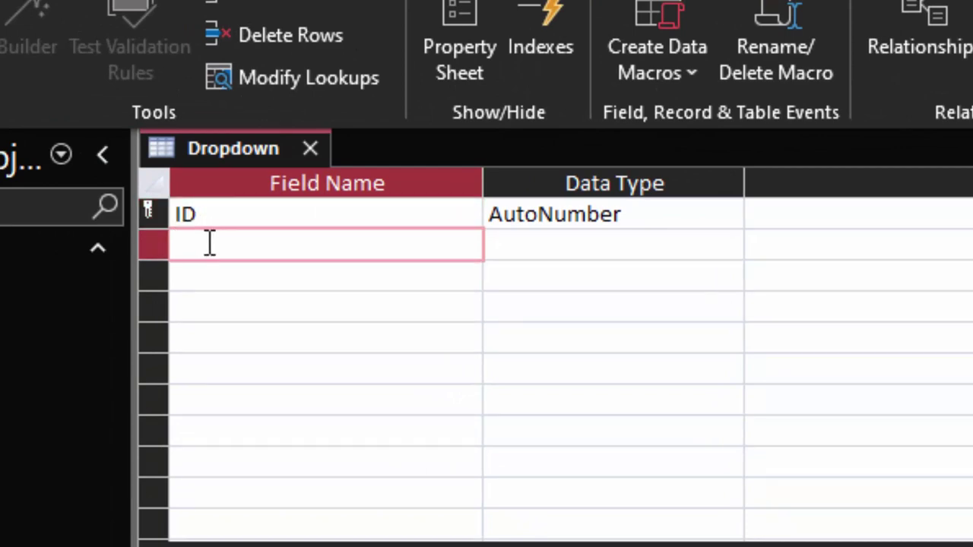
pyautogui.write('Name')
pyautogui.click(723, 243)
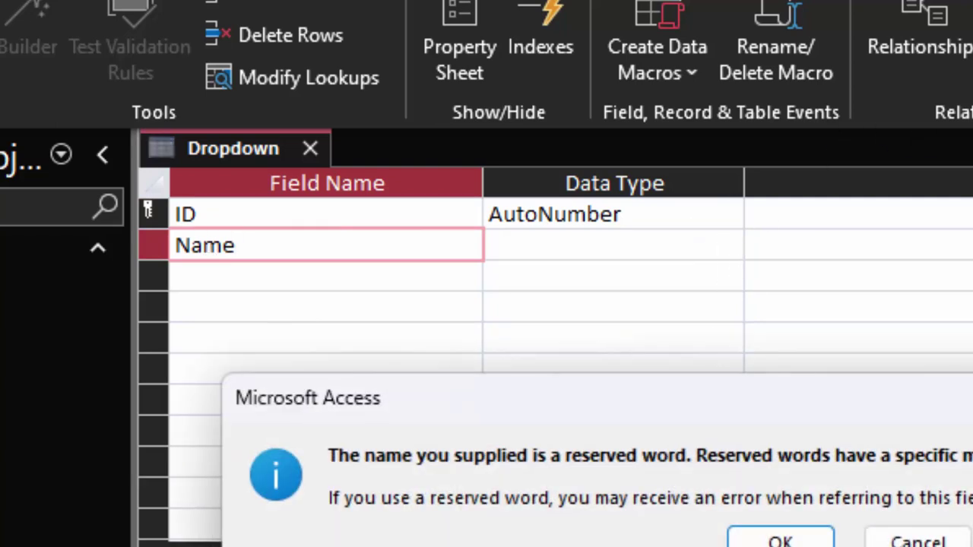
pyautogui.click(777, 539)
pyautogui.click(728, 245)
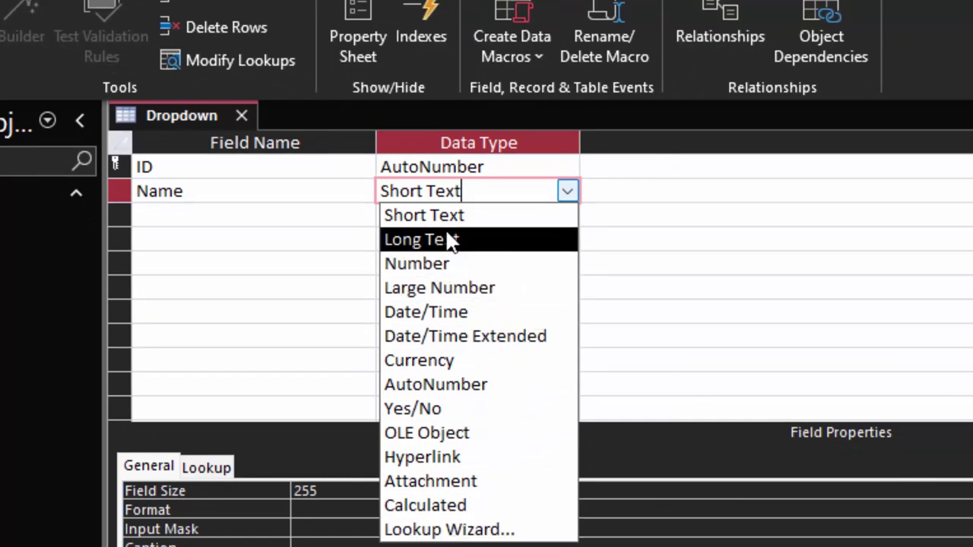
pyautogui.click(254, 223)
pyautogui.click(254, 223)
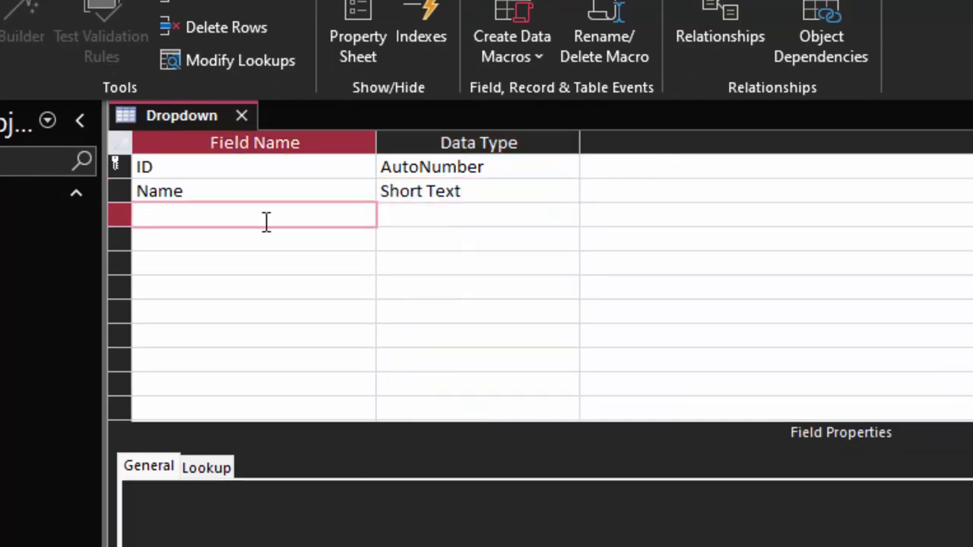
pyautogui.write('State')
pyautogui.click(516, 222)
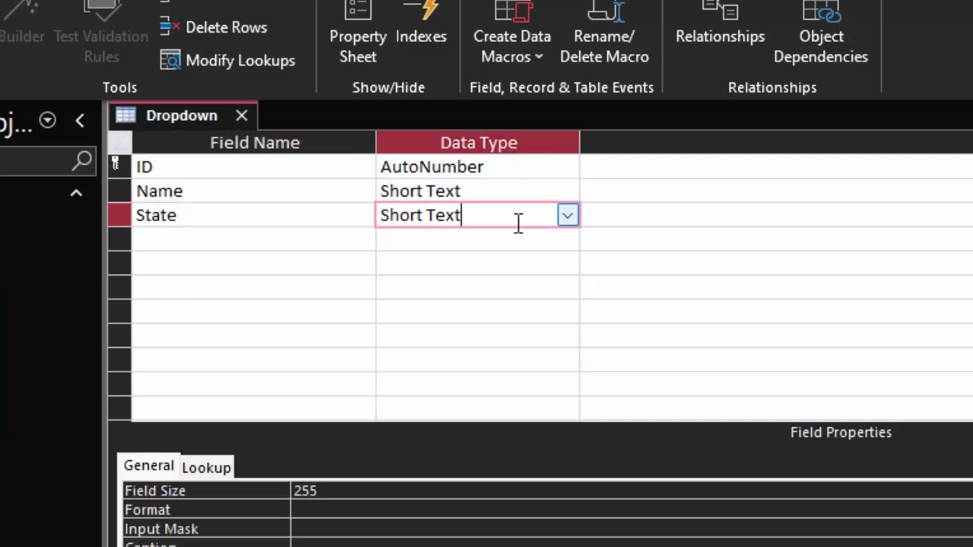
pyautogui.click(567, 217)
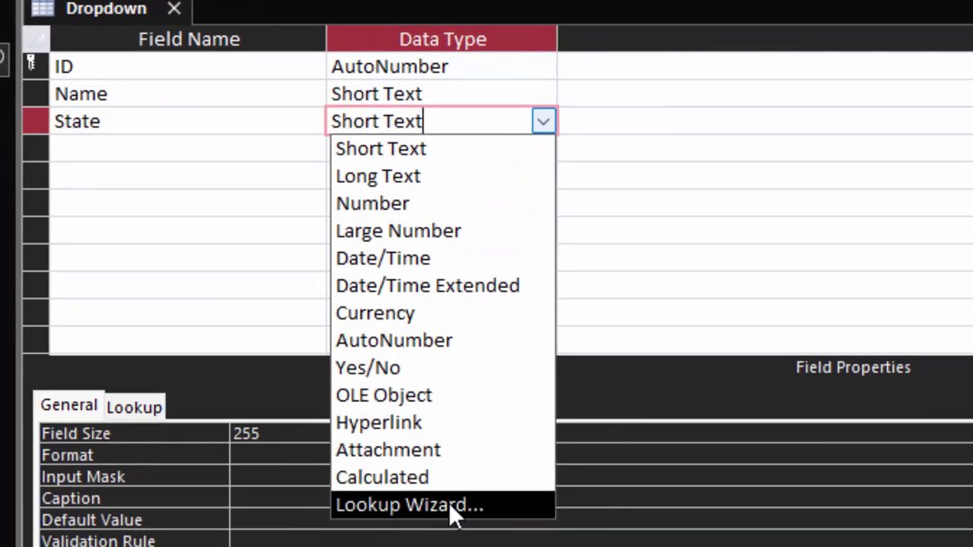
# Make State a lookup with typed values, starting with UP and MP
pyautogui.click(448, 502)
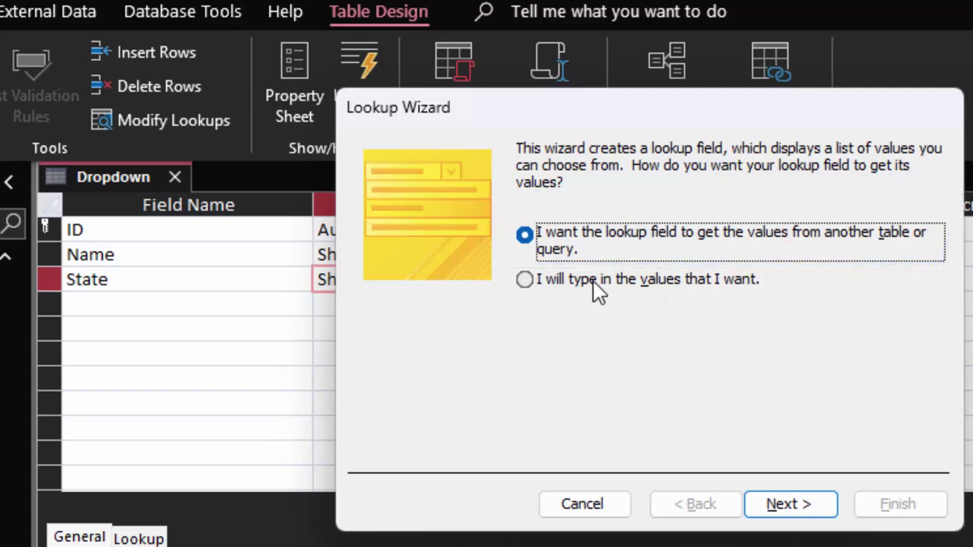
pyautogui.click(597, 291)
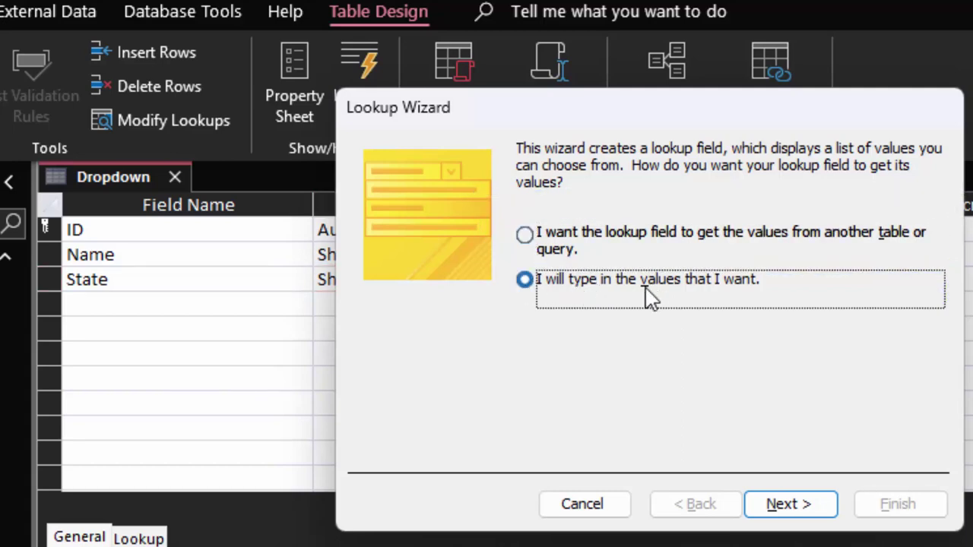
pyautogui.click(785, 505)
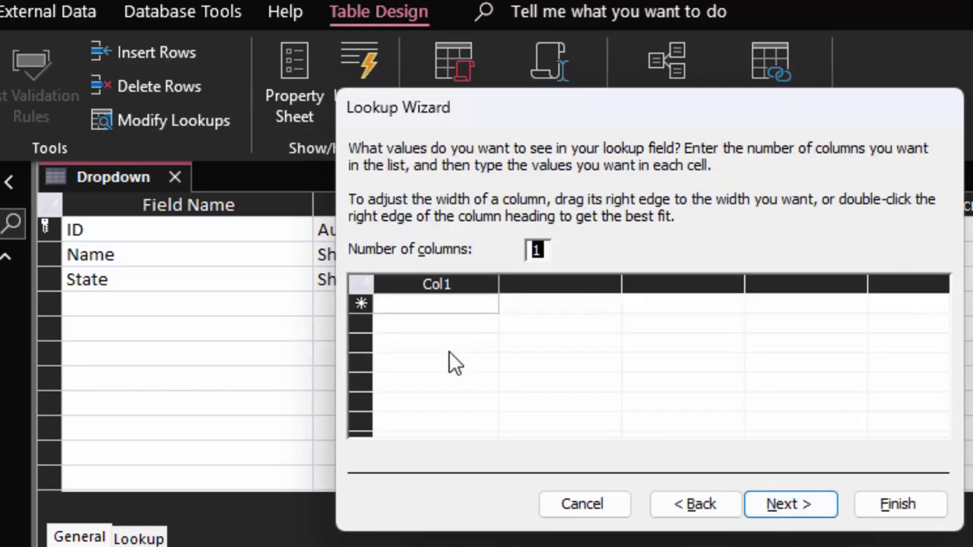
pyautogui.click(398, 302)
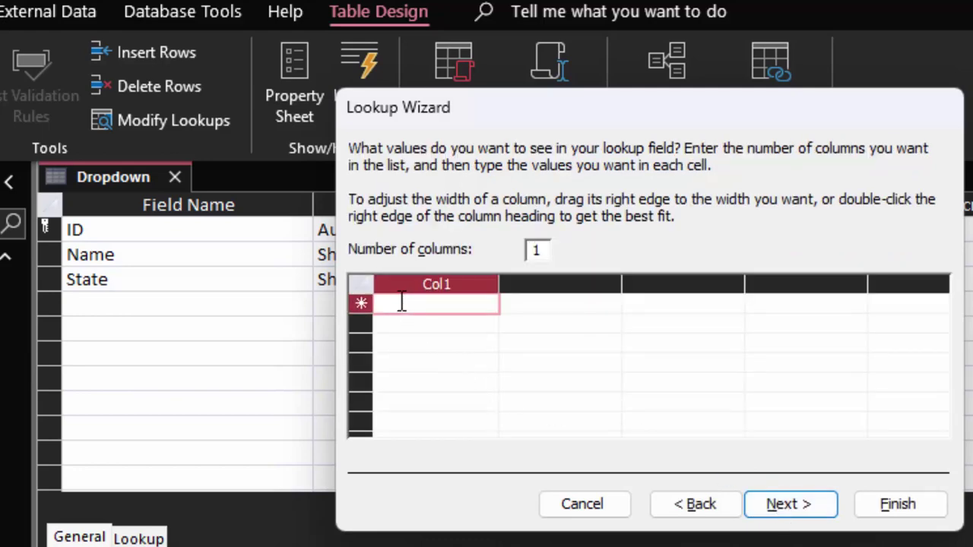
pyautogui.write('UP')
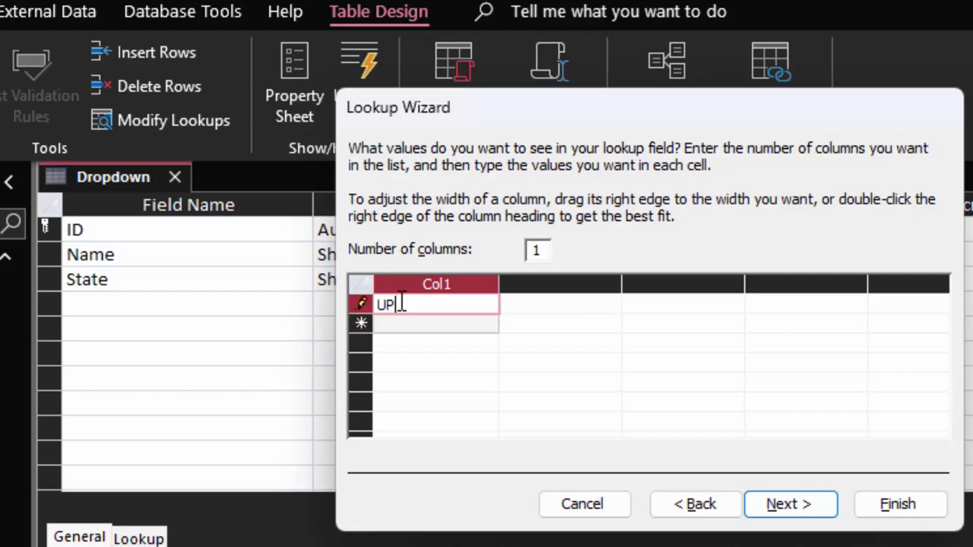
pyautogui.press('Return')
pyautogui.write('M')
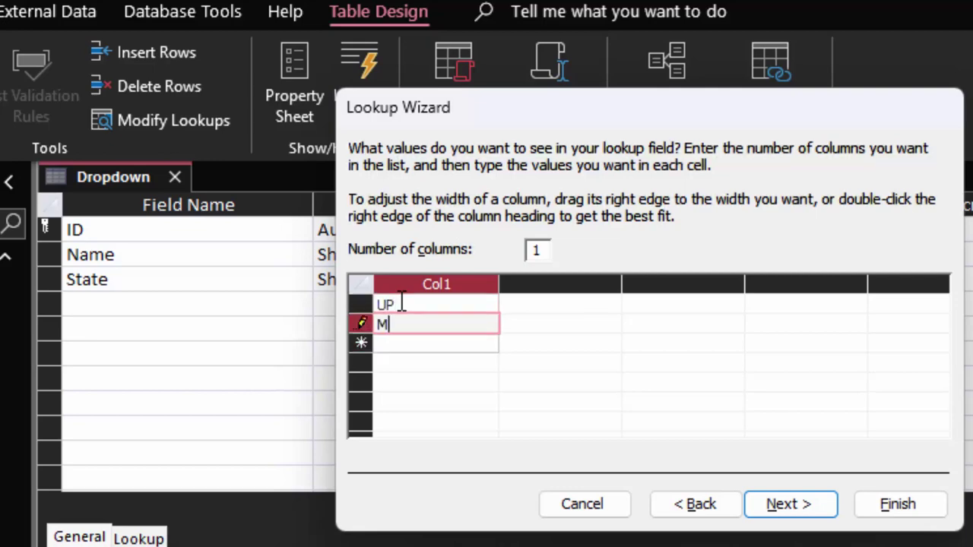
pyautogui.write('P')
pyautogui.press('Return')
# Add Maharashtra, Rajsthan and West bangal to the State value list
pyautogui.write('Ma')
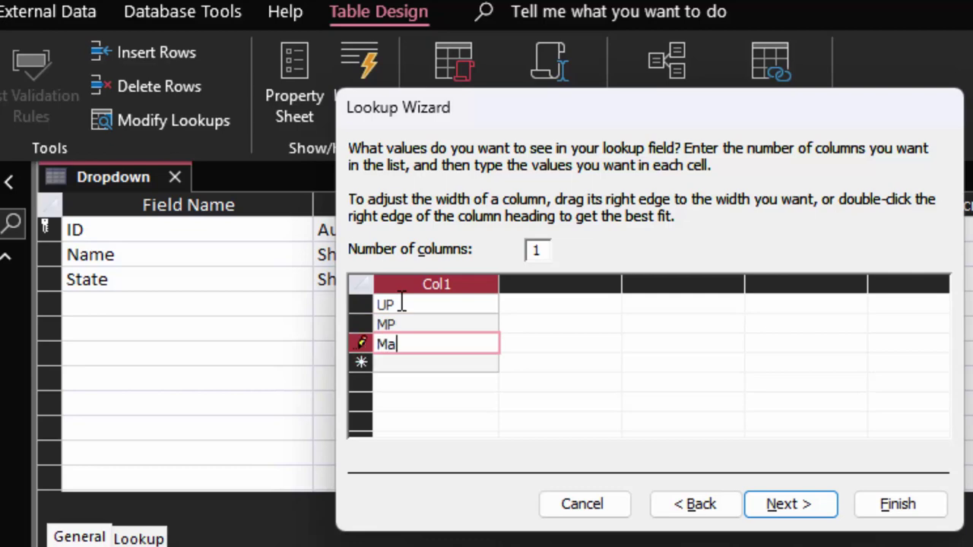
pyautogui.write('har')
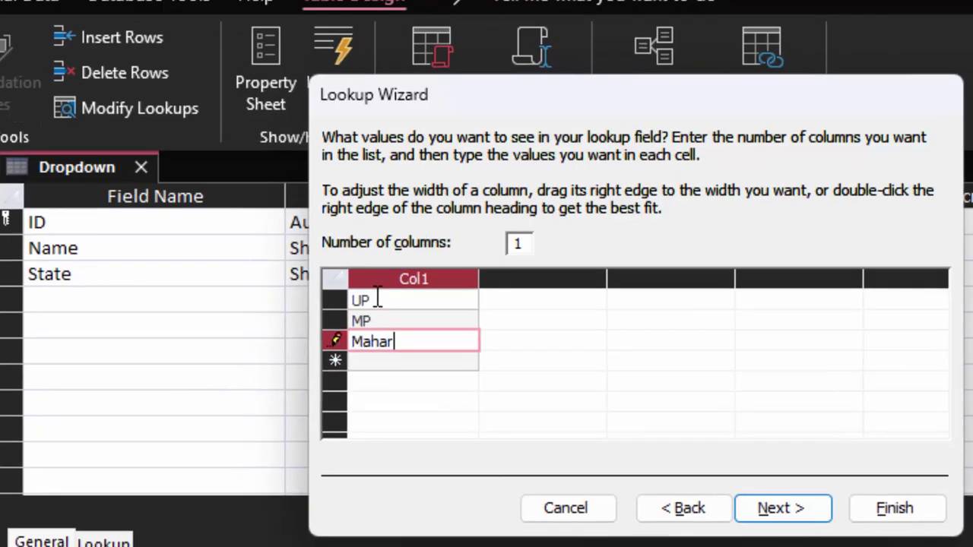
pyautogui.write('a')
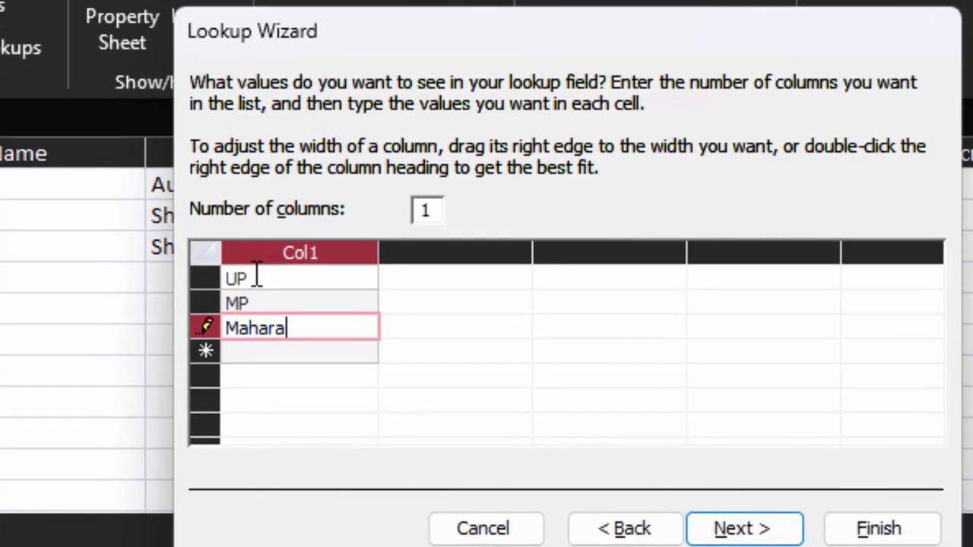
pyautogui.write('shtra')
pyautogui.press('Return')
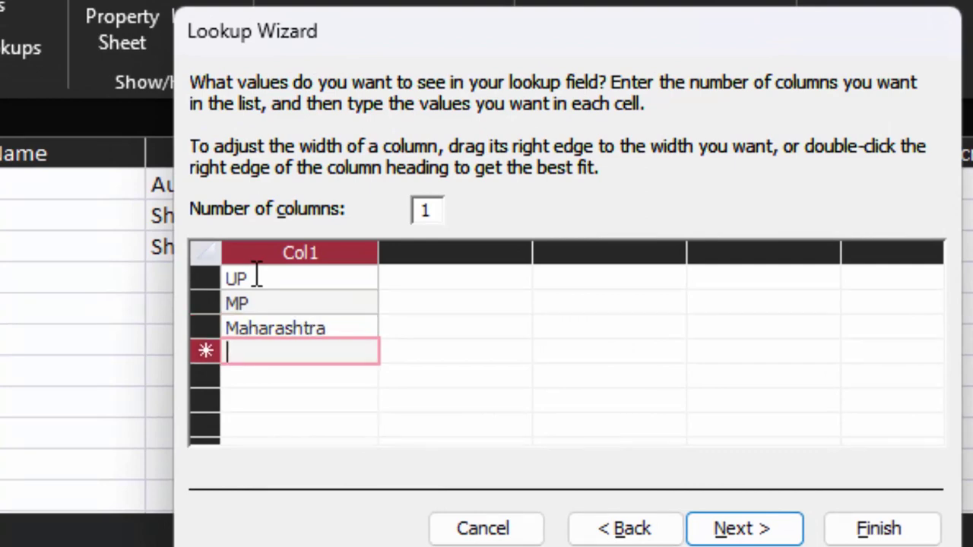
pyautogui.write('Rajs')
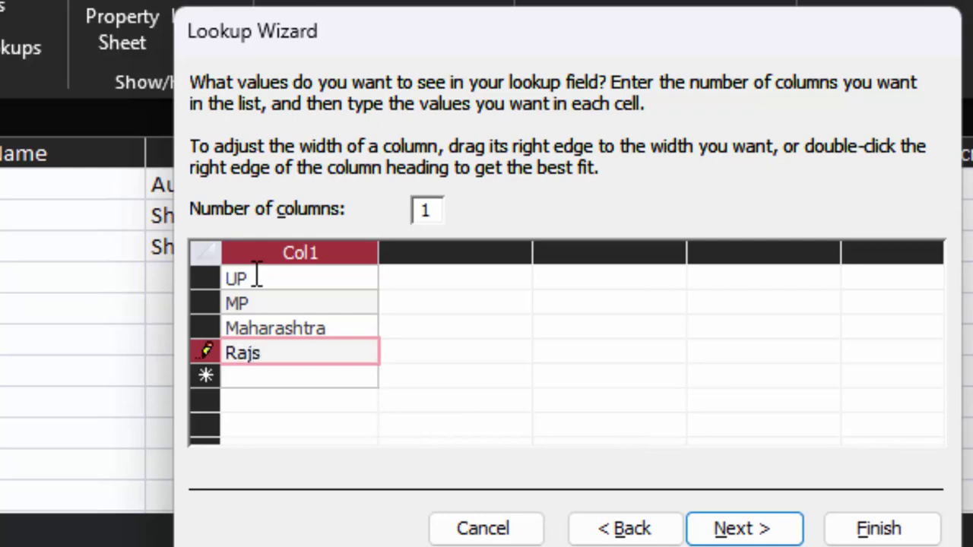
pyautogui.write('than')
pyautogui.click(297, 378)
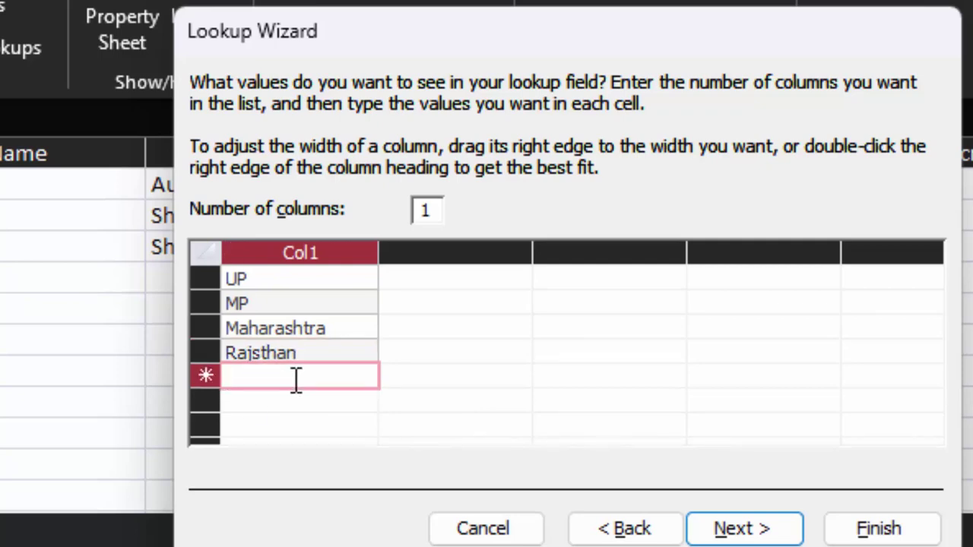
pyautogui.write('West')
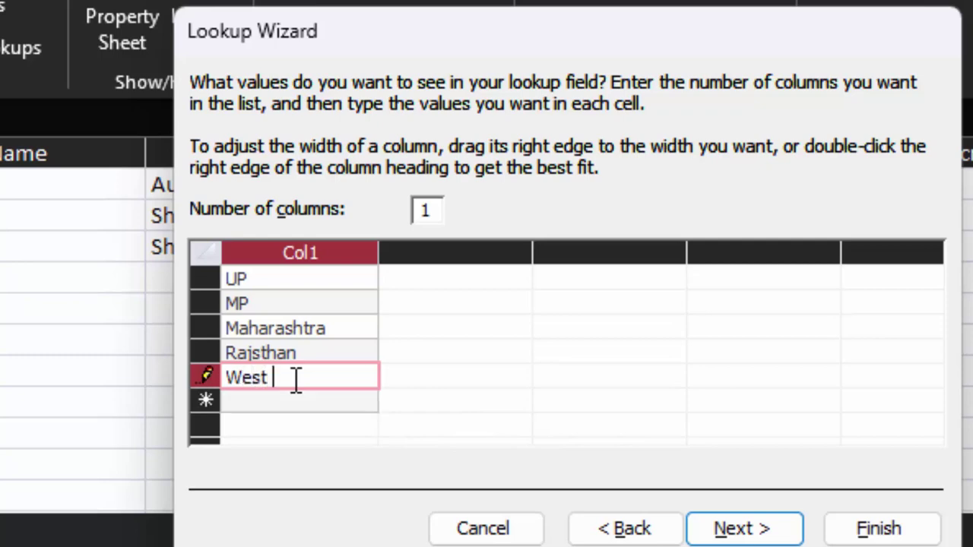
pyautogui.write(' bangal')
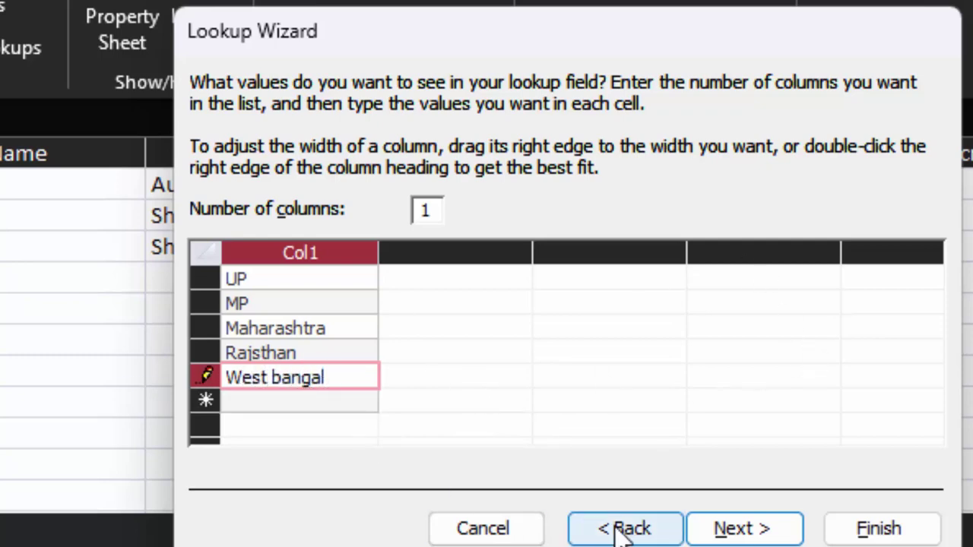
pyautogui.click(757, 530)
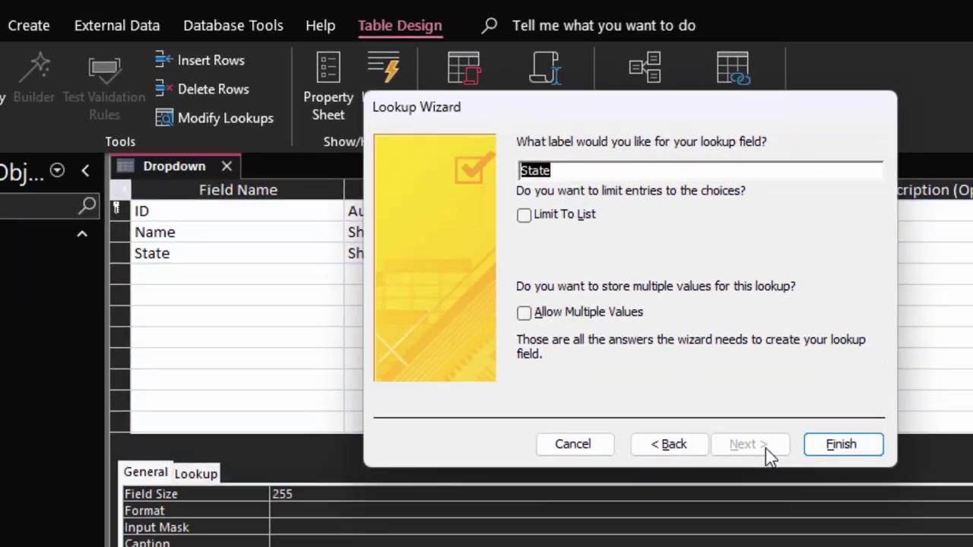
# Finish the State lookup and add a City field as a typed-value lookup
pyautogui.click(811, 420)
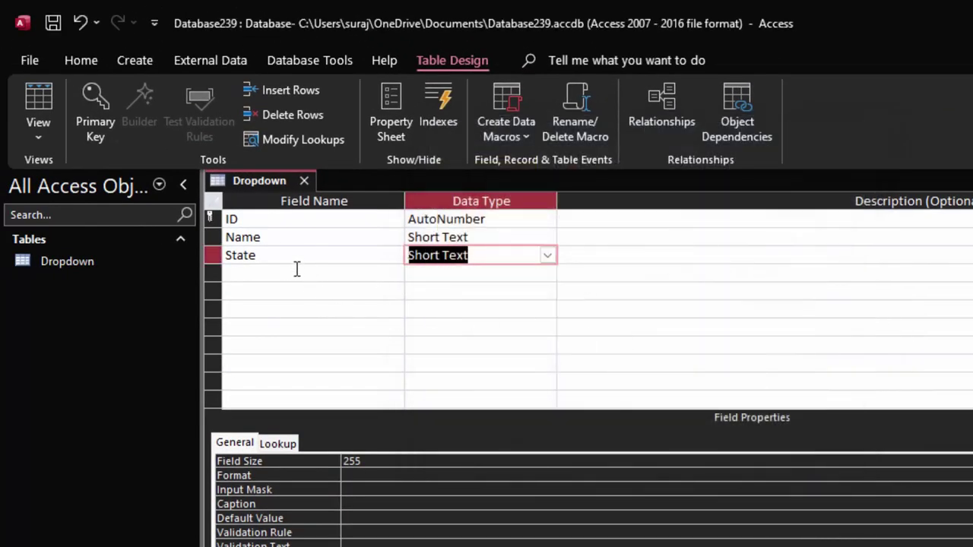
pyautogui.click(297, 272)
pyautogui.write('C')
pyautogui.write('i')
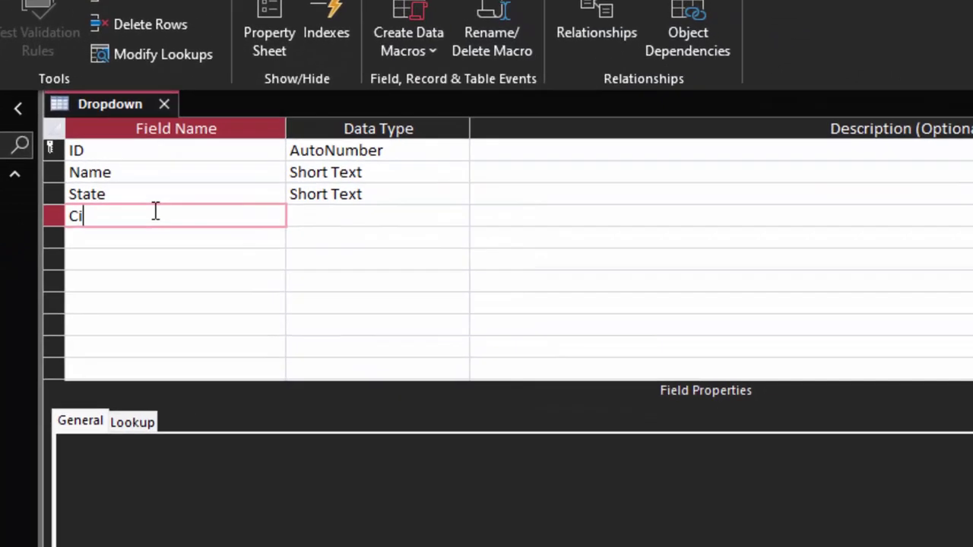
pyautogui.write('ty')
pyautogui.click(368, 217)
pyautogui.click(459, 216)
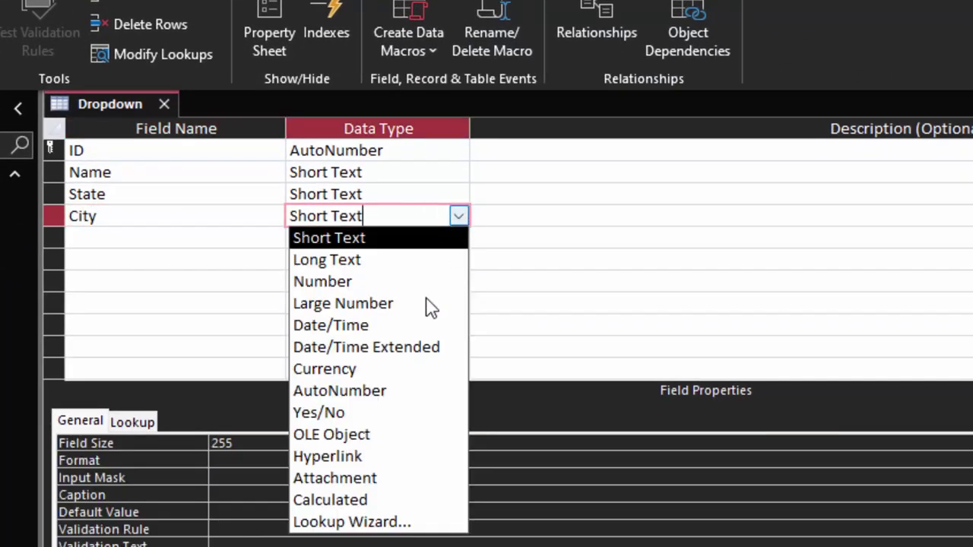
pyautogui.click(448, 520)
pyautogui.click(518, 200)
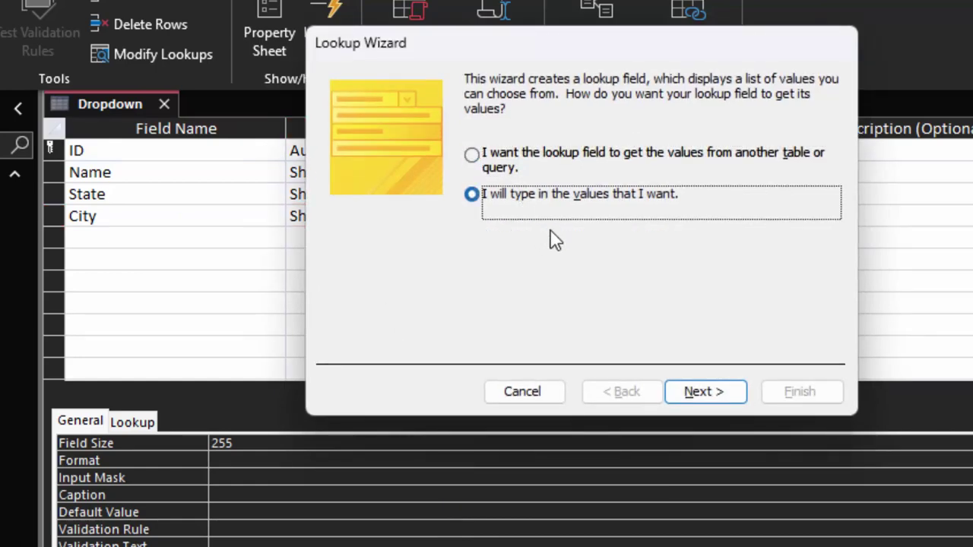
pyautogui.click(697, 394)
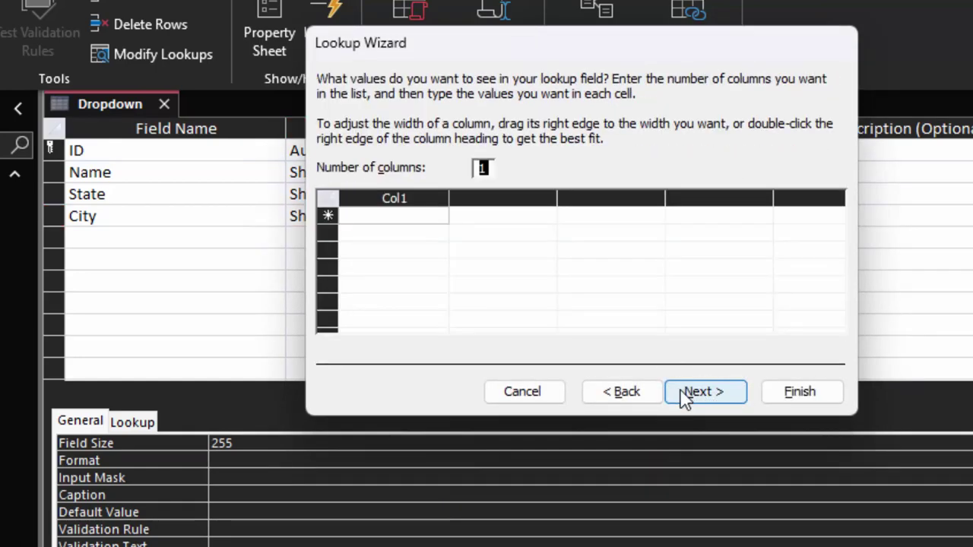
# Enter city values Deoria, Gorakhpur, Kolkata, Satana, Maihar, Jabalpur and Mumbai
pyautogui.click(406, 214)
pyautogui.write('Deo')
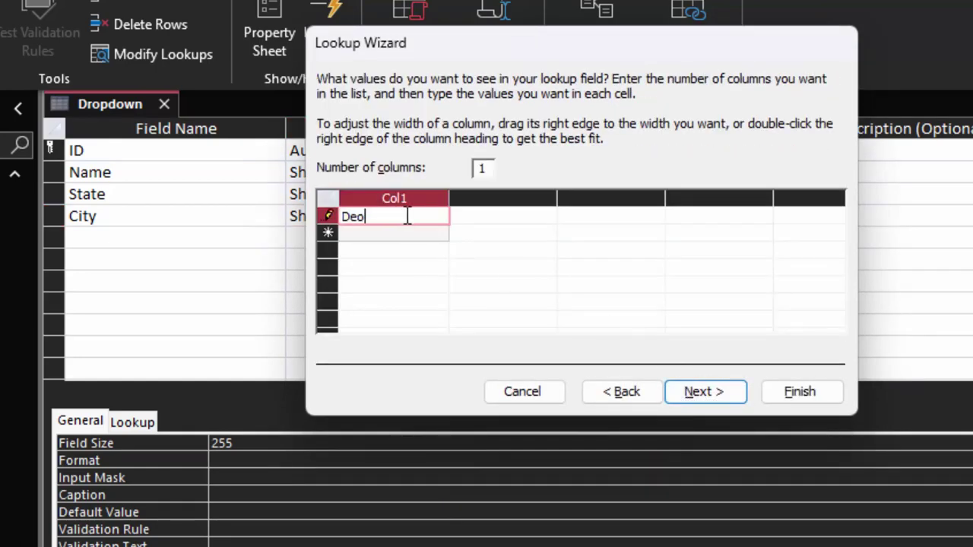
pyautogui.write('ri')
pyautogui.write('a')
pyautogui.press('Return')
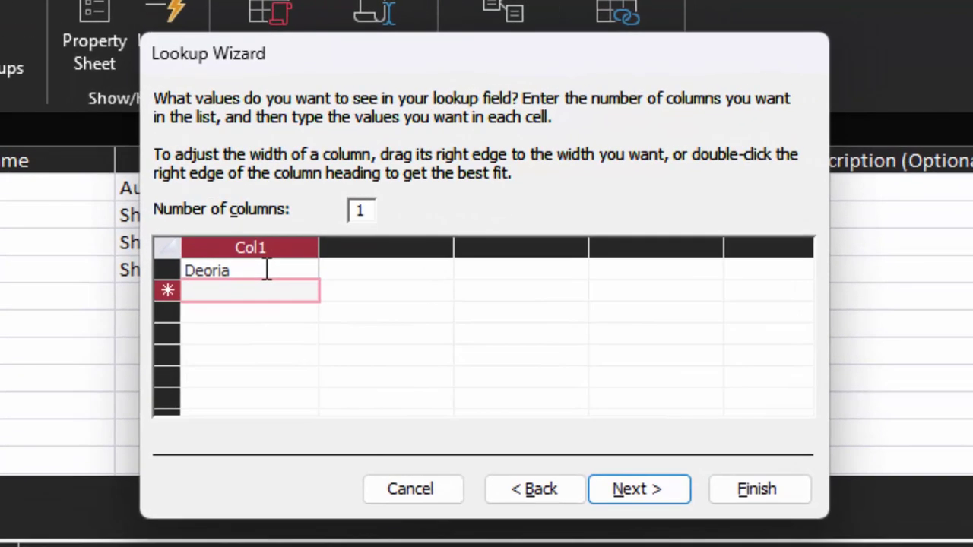
pyautogui.write('Gora')
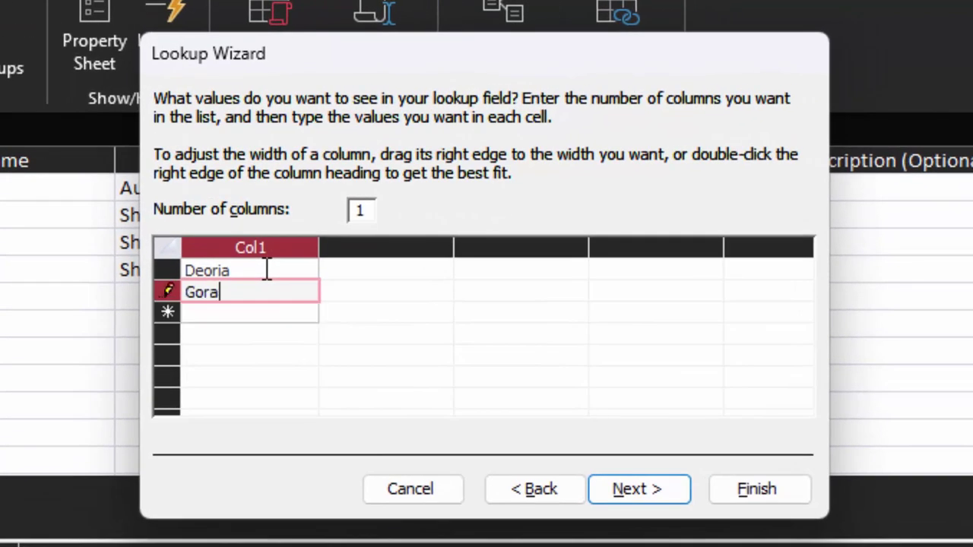
pyautogui.write('khpur')
pyautogui.press('Return')
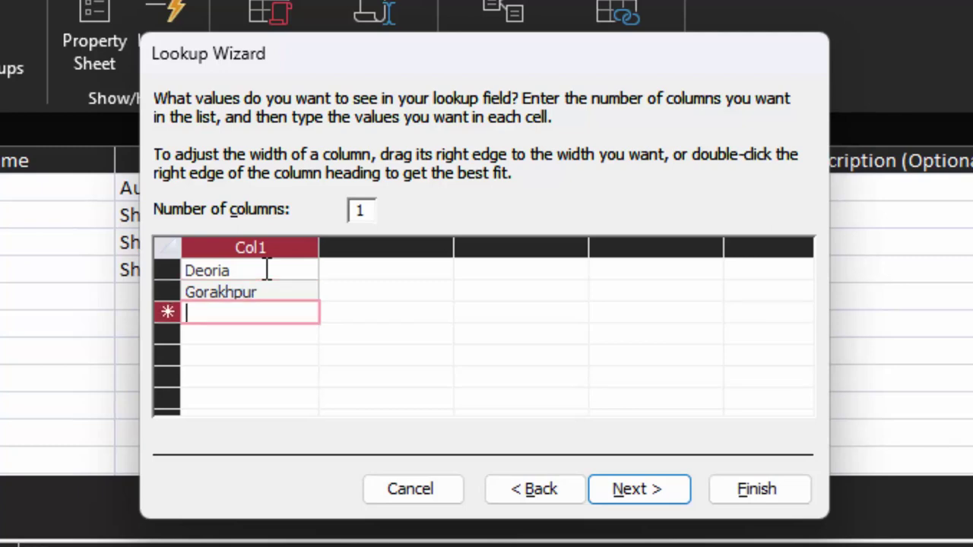
pyautogui.write('Kol')
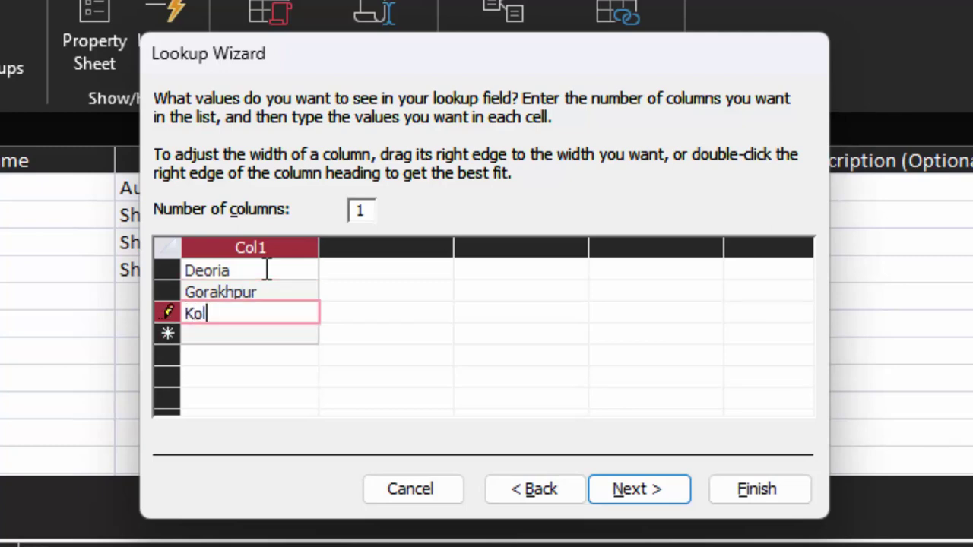
pyautogui.write('kata')
pyautogui.press('Return')
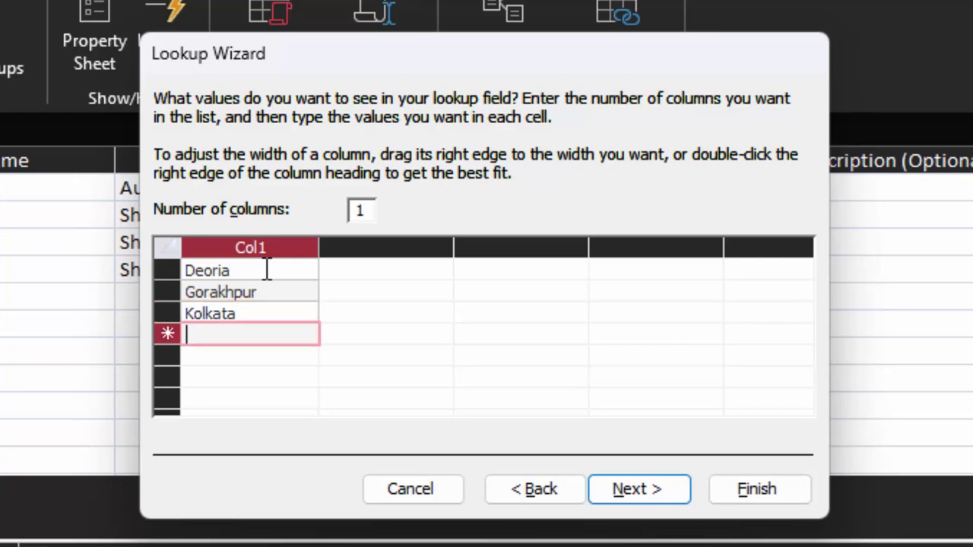
pyautogui.write('Sata')
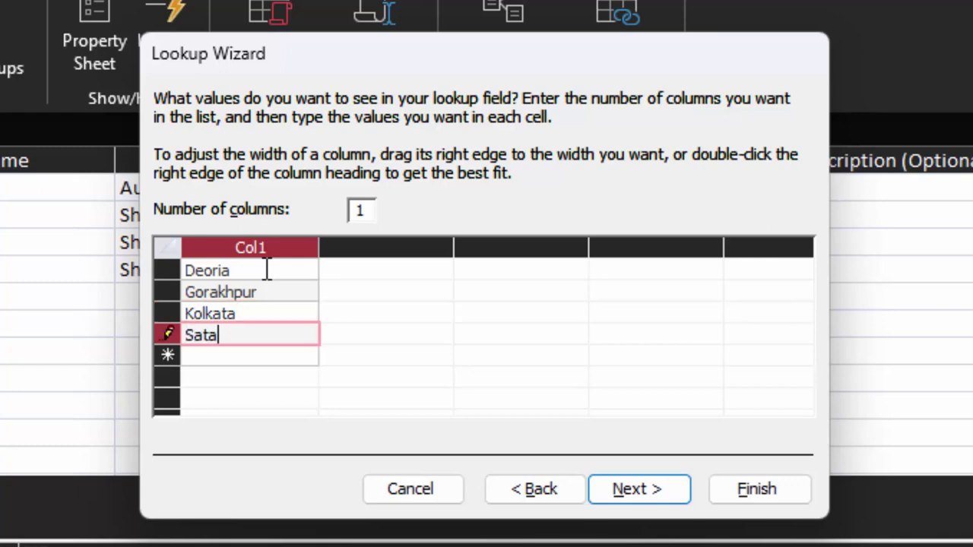
pyautogui.write('na')
pyautogui.press('Return')
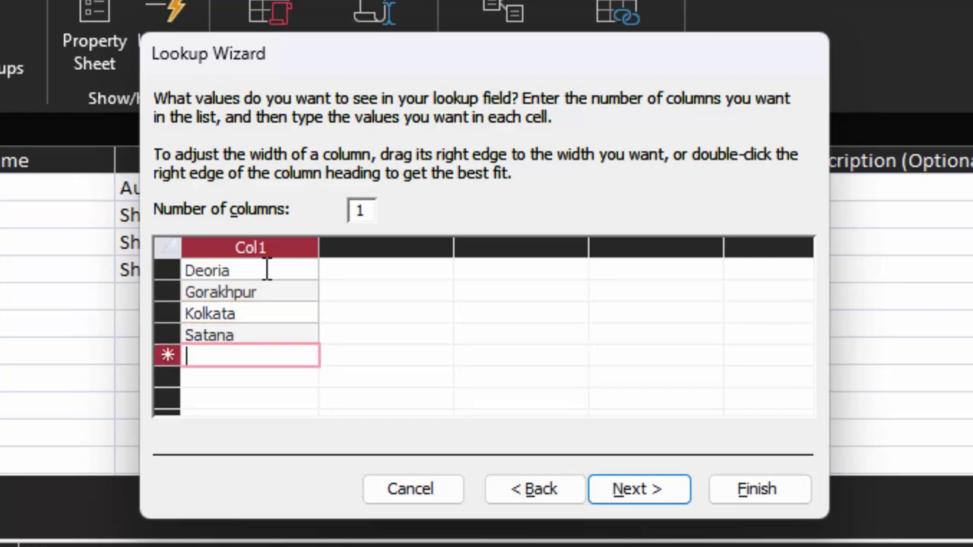
pyautogui.write('Maihar')
pyautogui.press('Return')
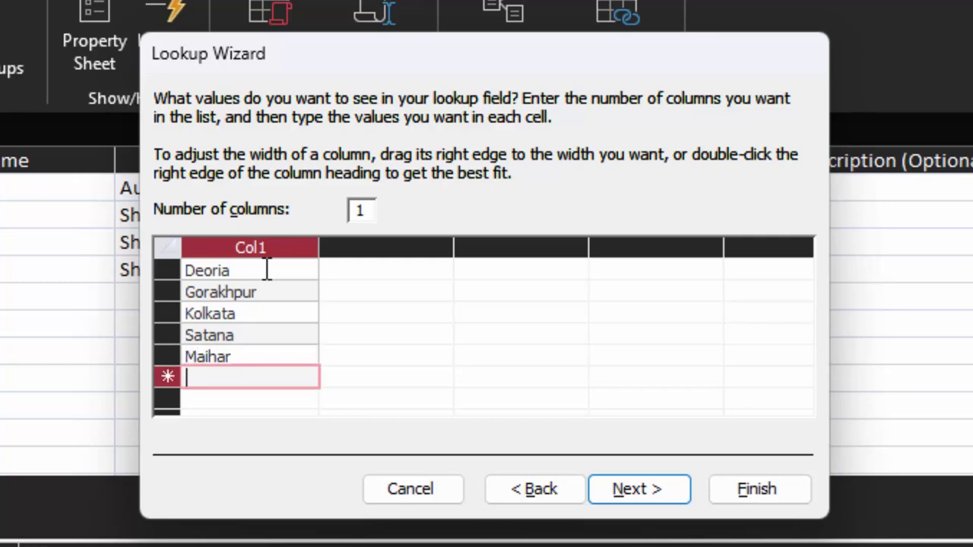
pyautogui.write('Ja')
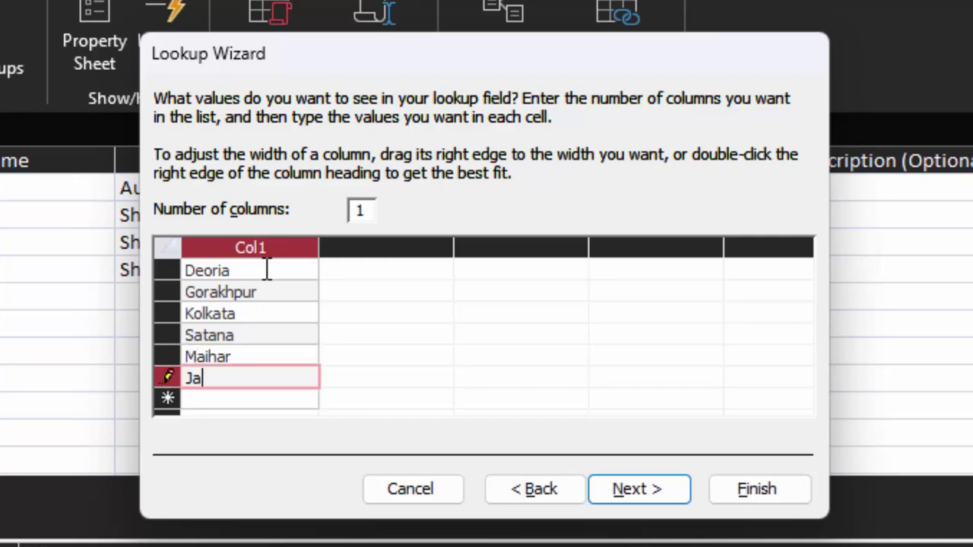
pyautogui.write('bal')
pyautogui.write('pur')
pyautogui.press('Return')
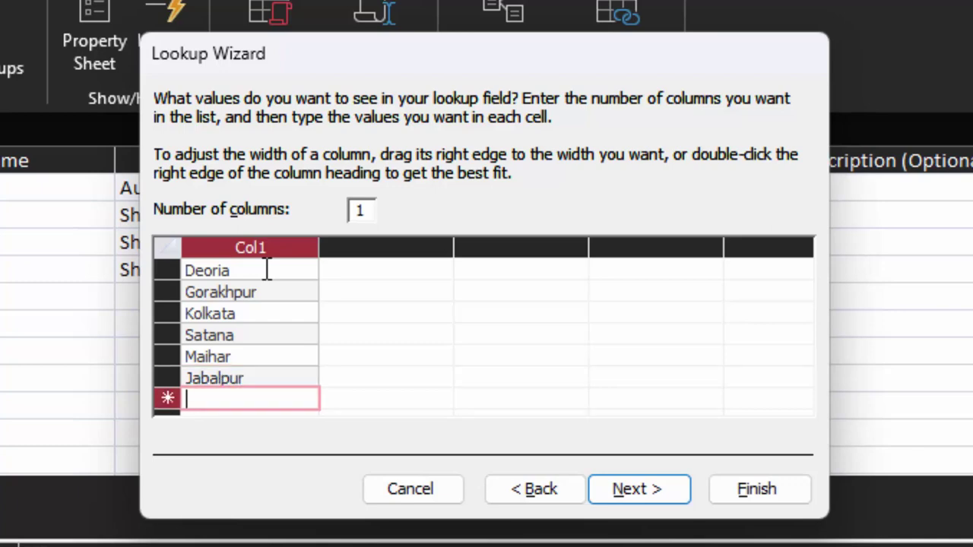
pyautogui.write('Mumbai')
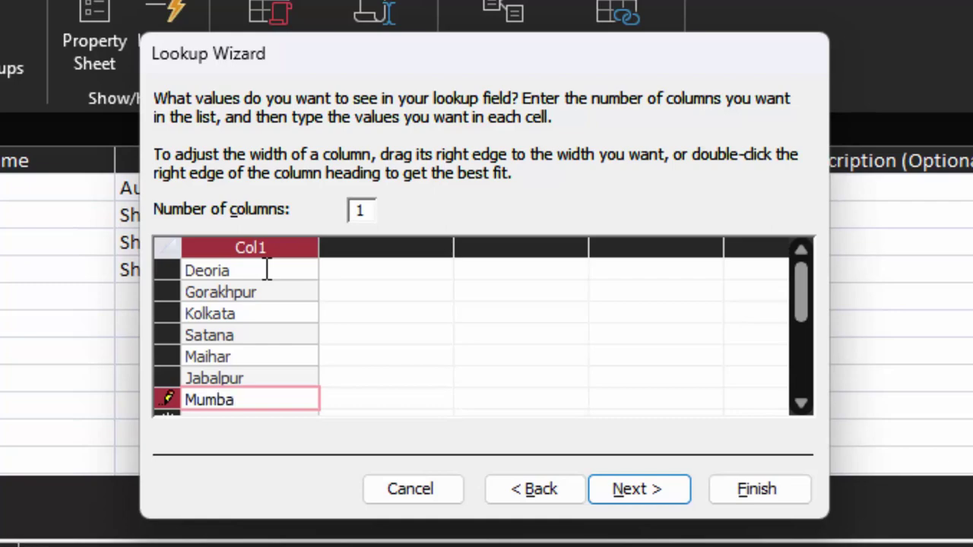
pyautogui.click(666, 504)
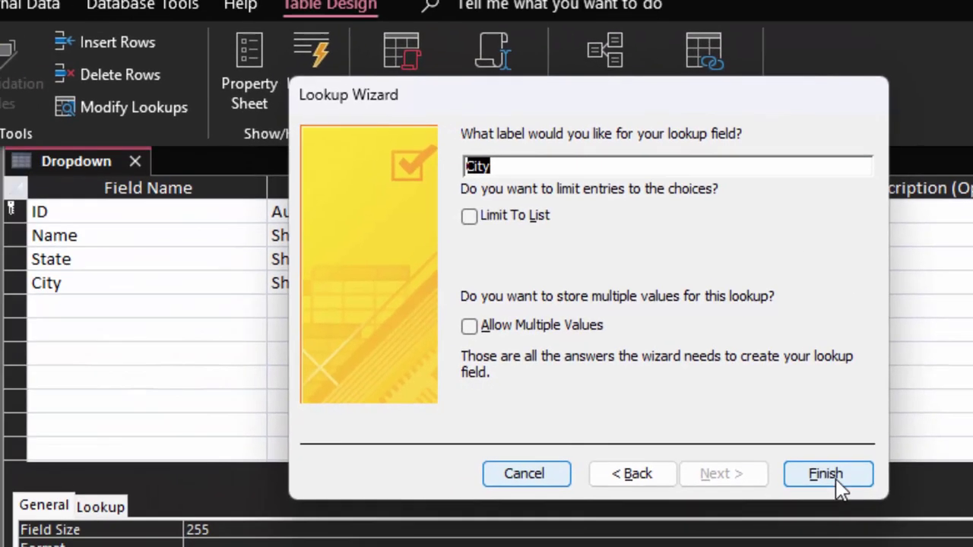
# Finish the City lookup, save the table in Datasheet view, and widen the Name column
pyautogui.click(758, 490)
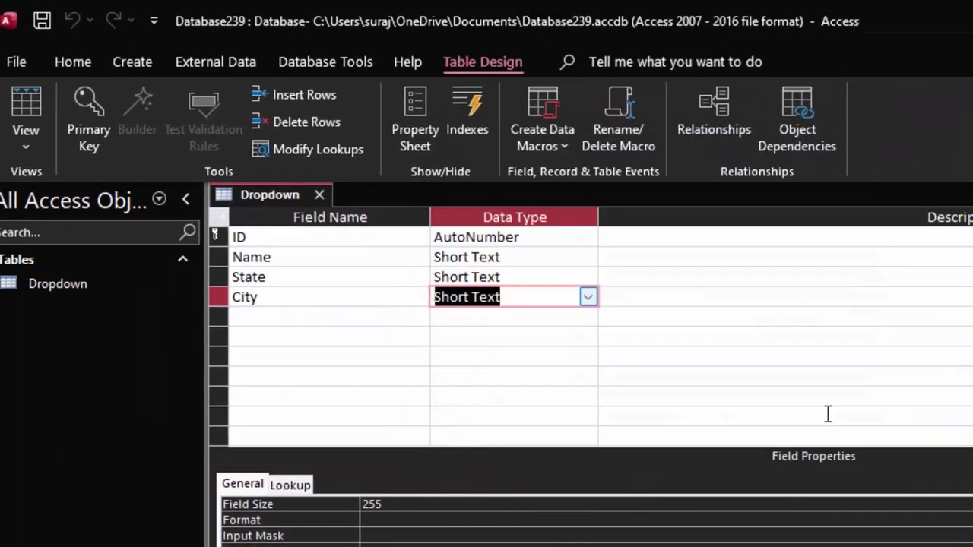
pyautogui.click(48, 99)
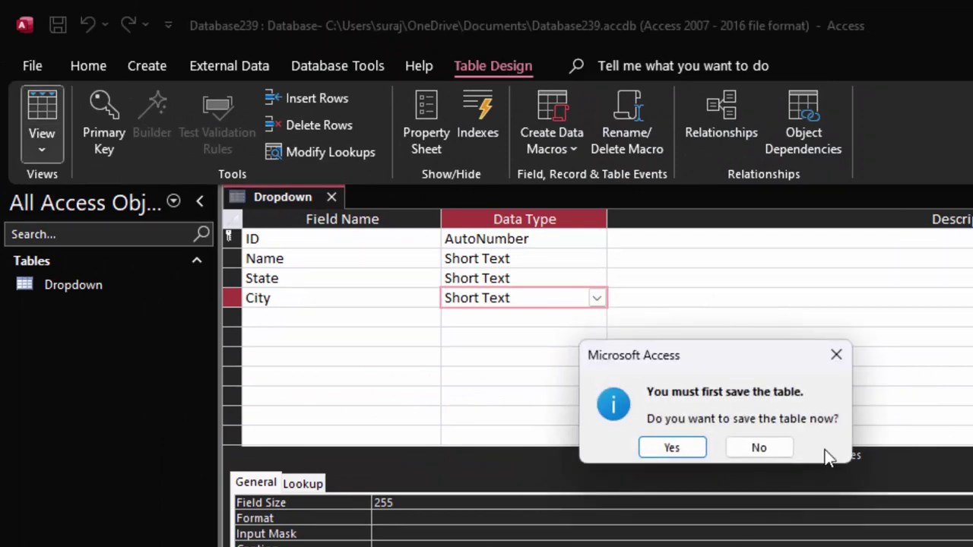
pyautogui.click(681, 456)
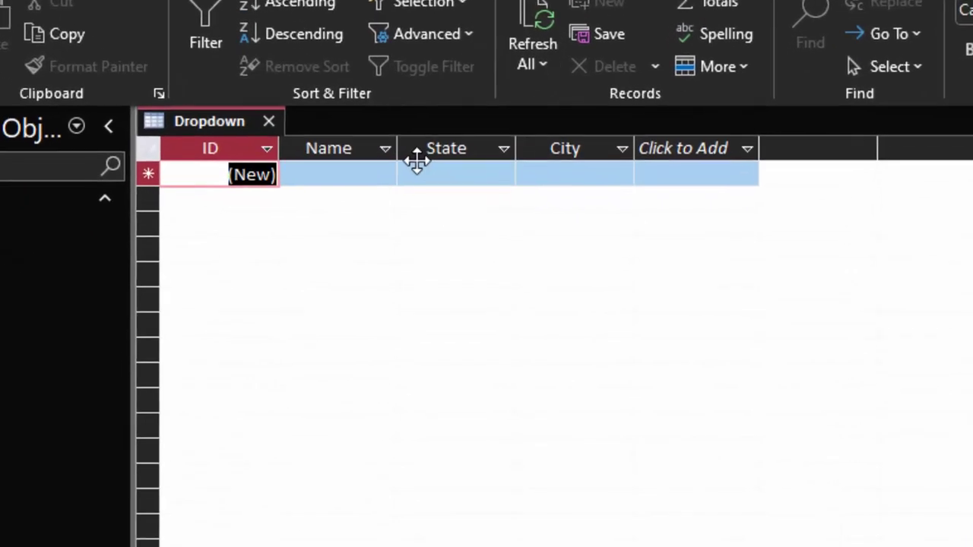
pyautogui.moveTo(359, 71); pyautogui.dragTo(430, 118)
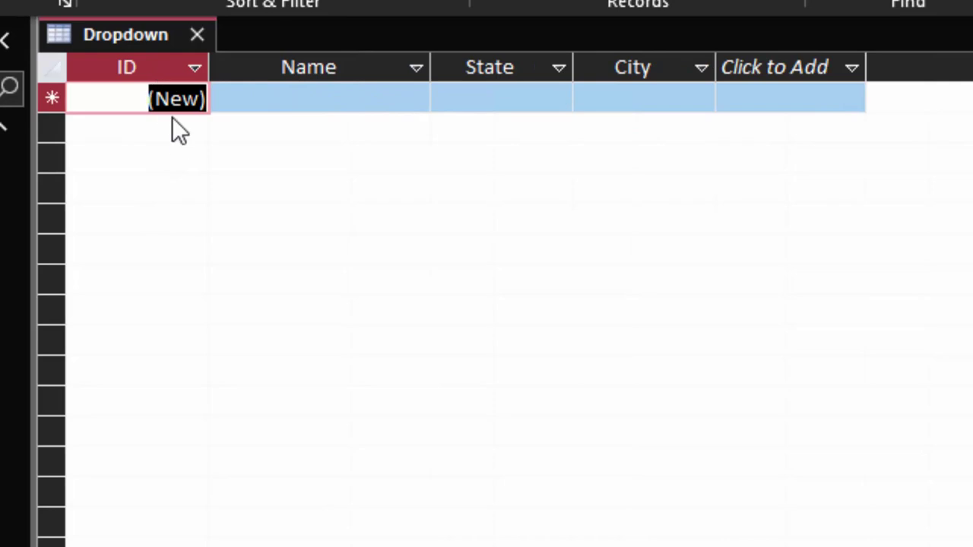
# Add the first record with a name, state UP and city Deoria
pyautogui.click(269, 103)
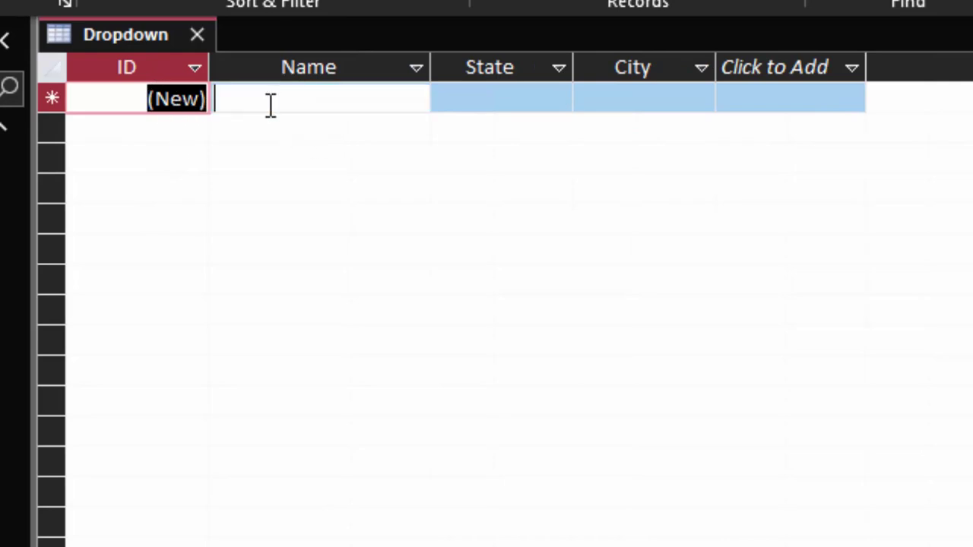
pyautogui.write('Ra')
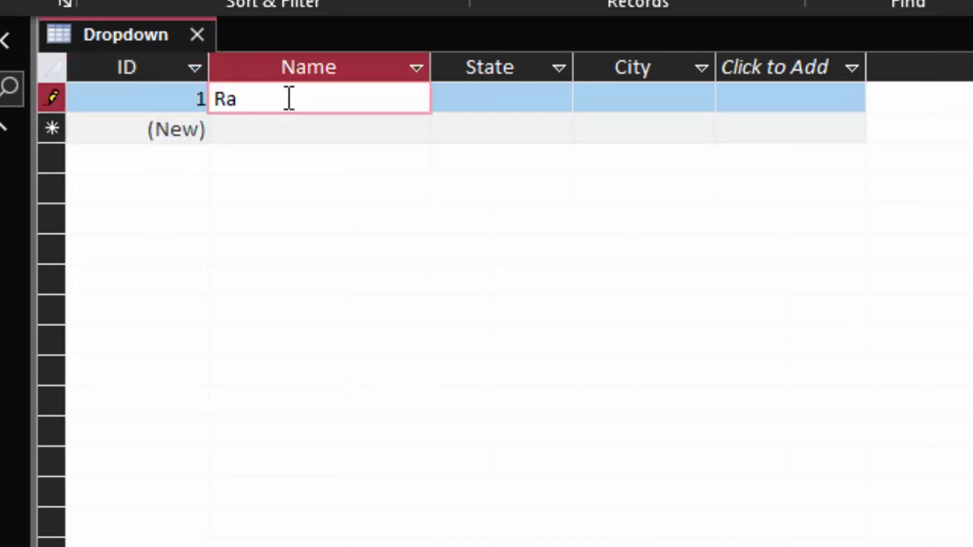
pyautogui.write('m')
pyautogui.press('Tab')
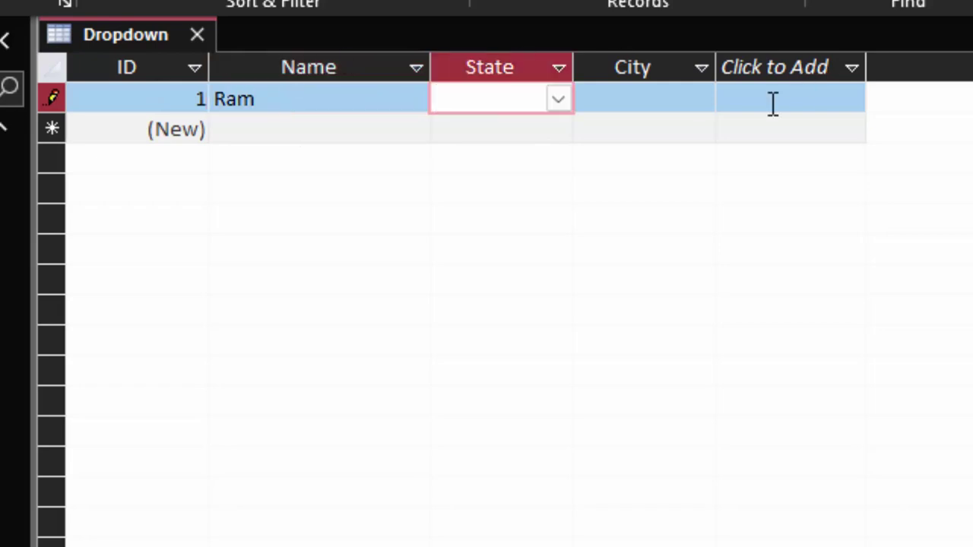
pyautogui.click(558, 101)
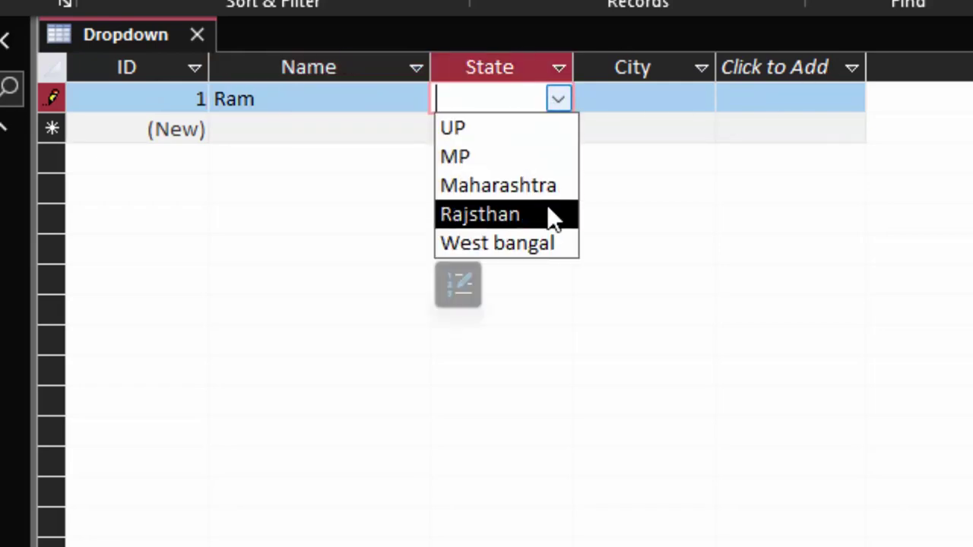
pyautogui.click(466, 129)
pyautogui.click(645, 106)
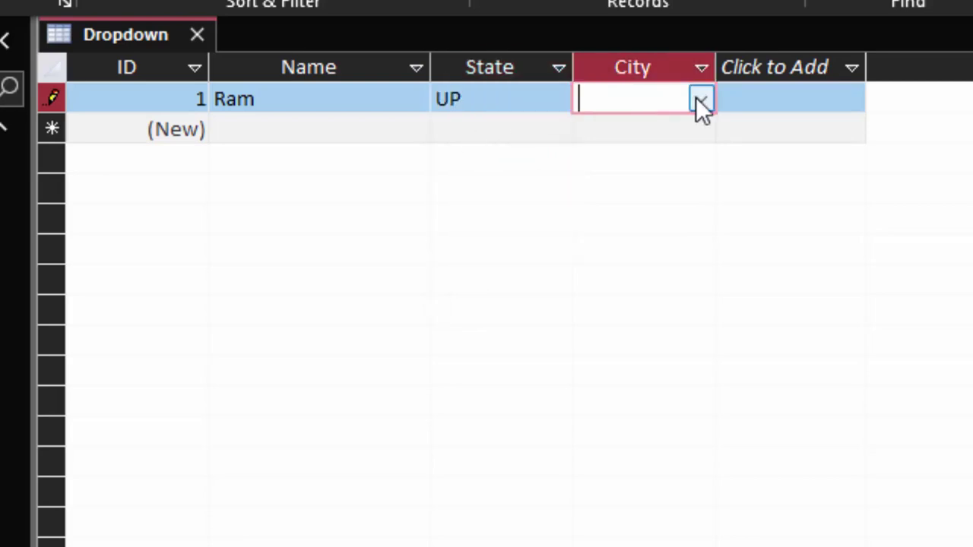
pyautogui.click(700, 100)
pyautogui.click(685, 128)
# Add a second record with a name, state MP and city Maihar
pyautogui.click(363, 131)
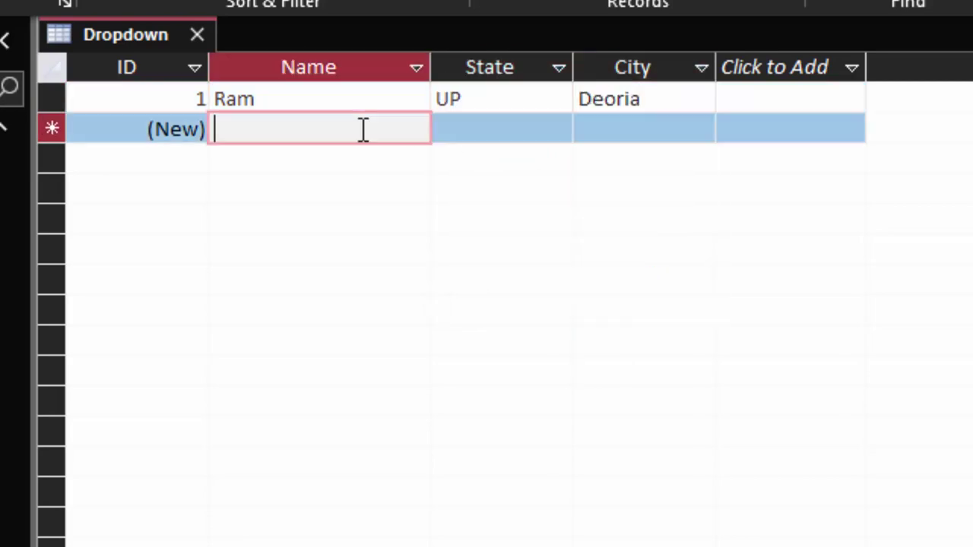
pyautogui.write('S')
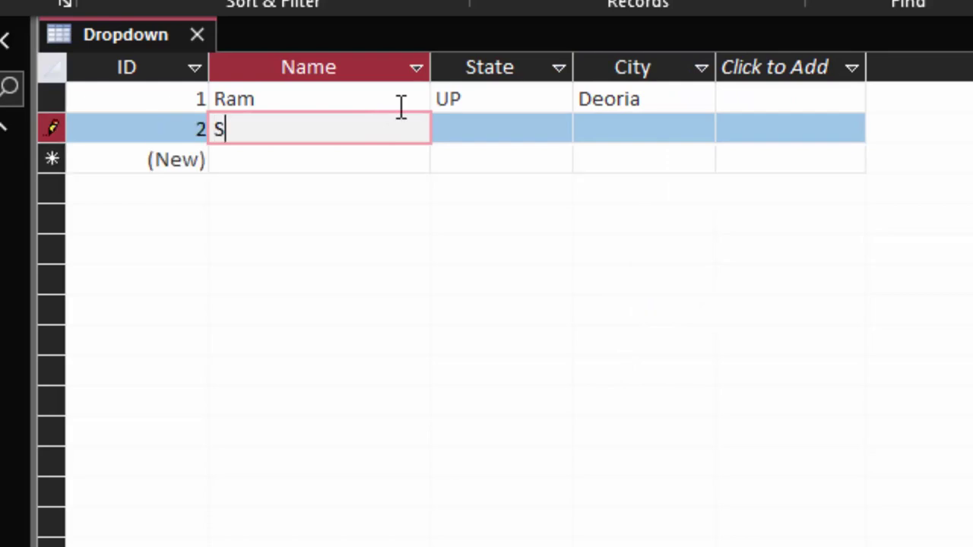
pyautogui.write('hyam')
pyautogui.press('Tab')
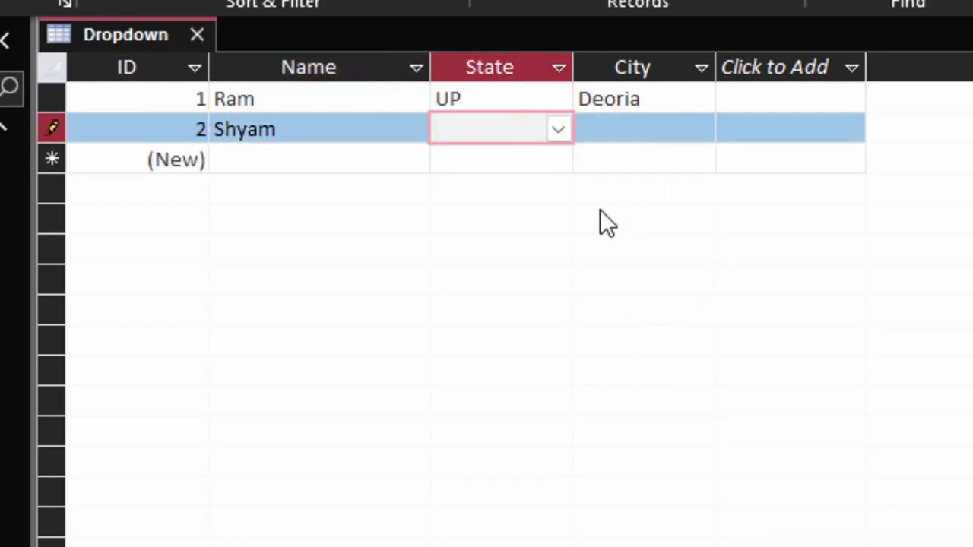
pyautogui.click(558, 129)
pyautogui.click(521, 175)
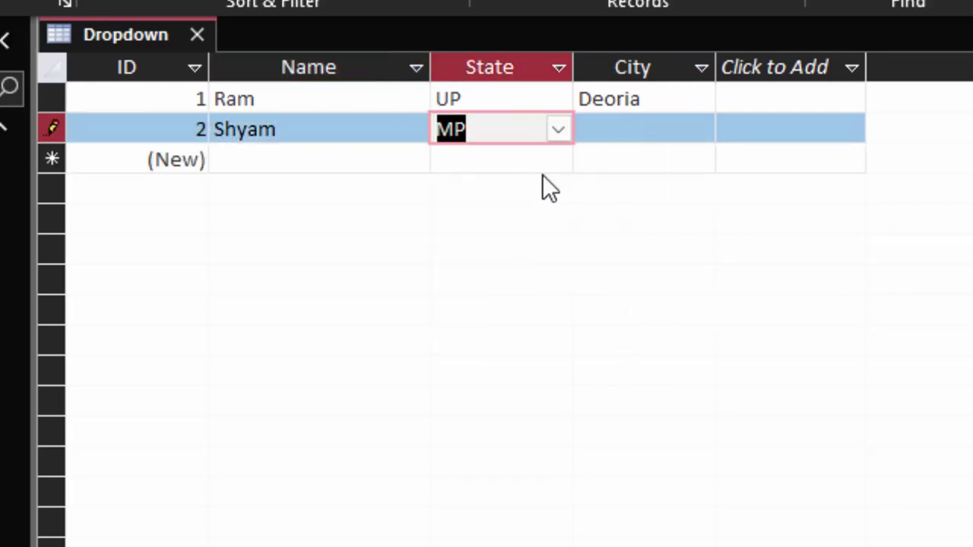
pyautogui.click(664, 129)
pyautogui.click(700, 129)
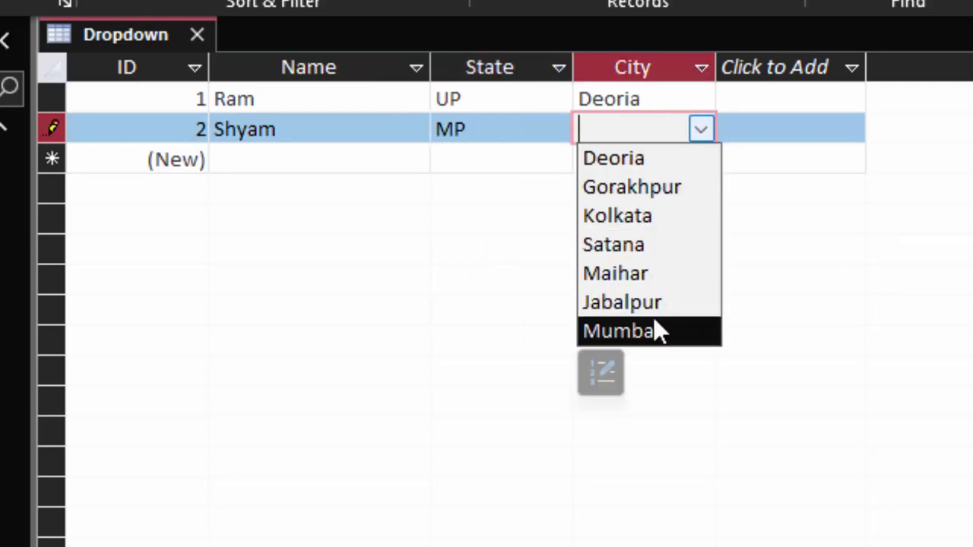
pyautogui.click(652, 272)
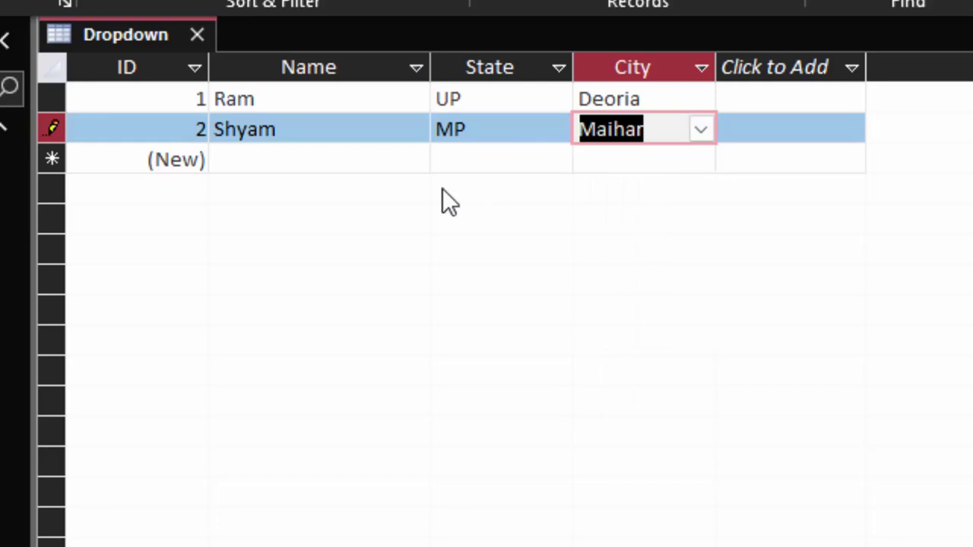
# Add a third record with a name, state Maharashtra and city Mumbai
pyautogui.click(367, 156)
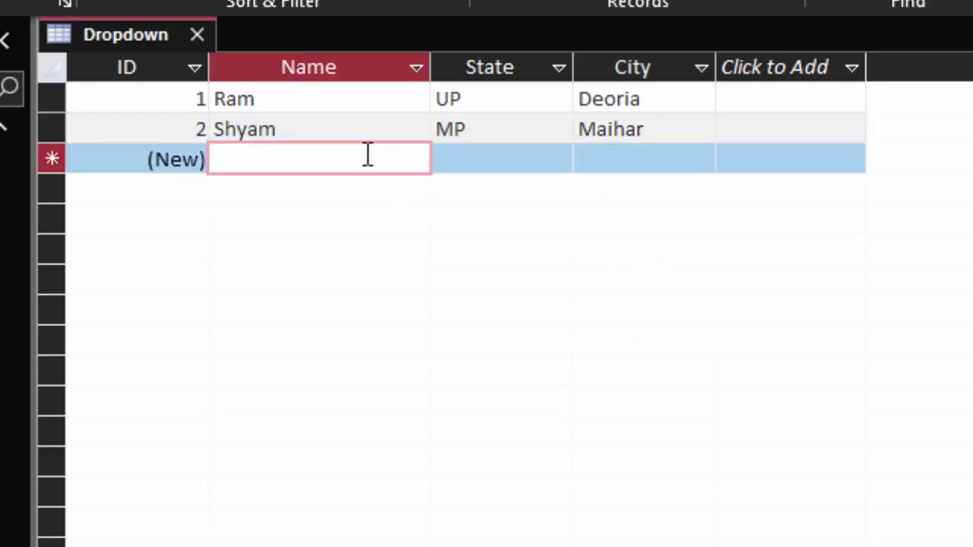
pyautogui.write('Rajeev')
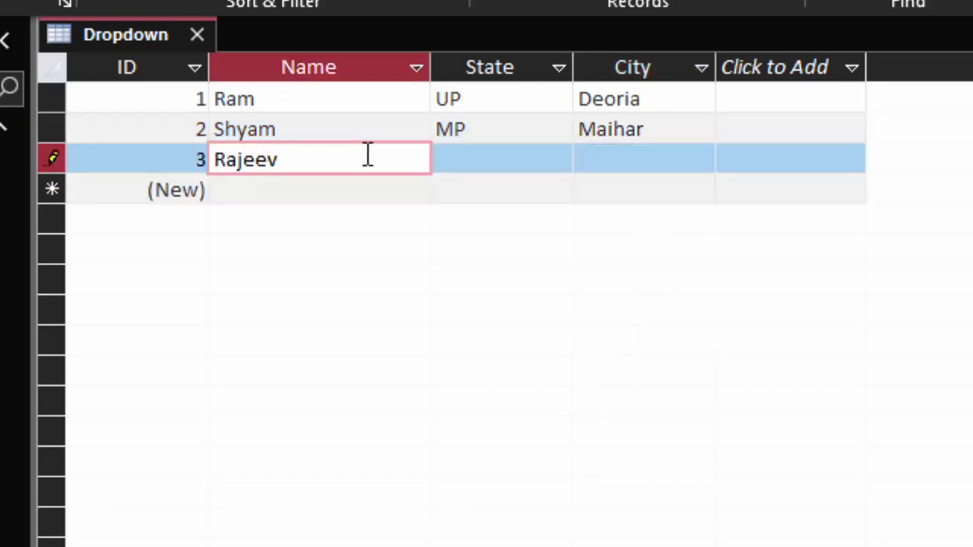
pyautogui.press('Tab')
pyautogui.click(561, 157)
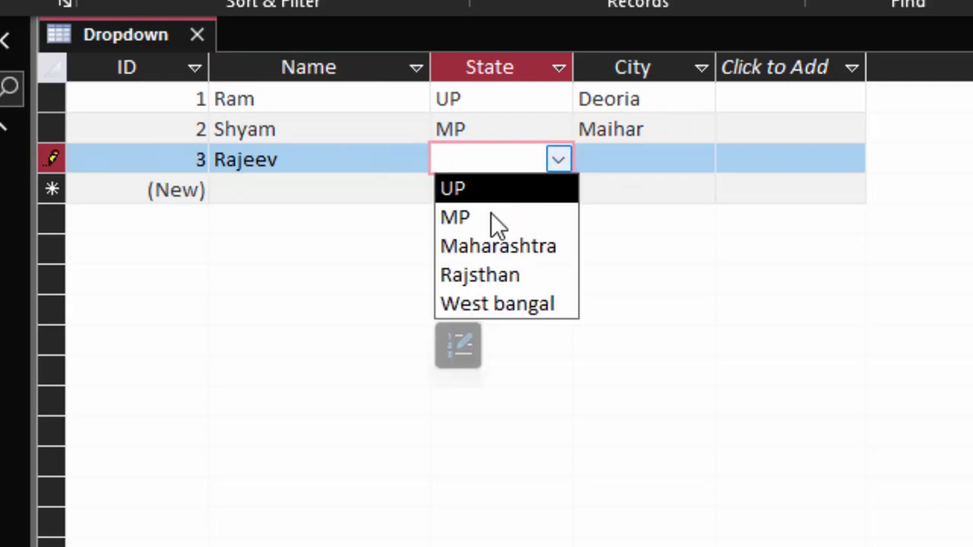
pyautogui.click(499, 246)
pyautogui.click(661, 162)
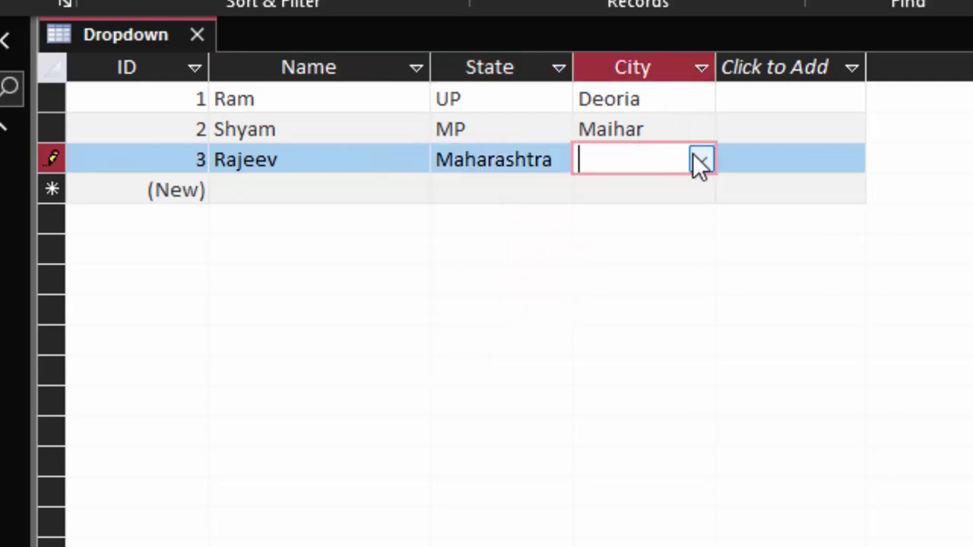
pyautogui.click(700, 160)
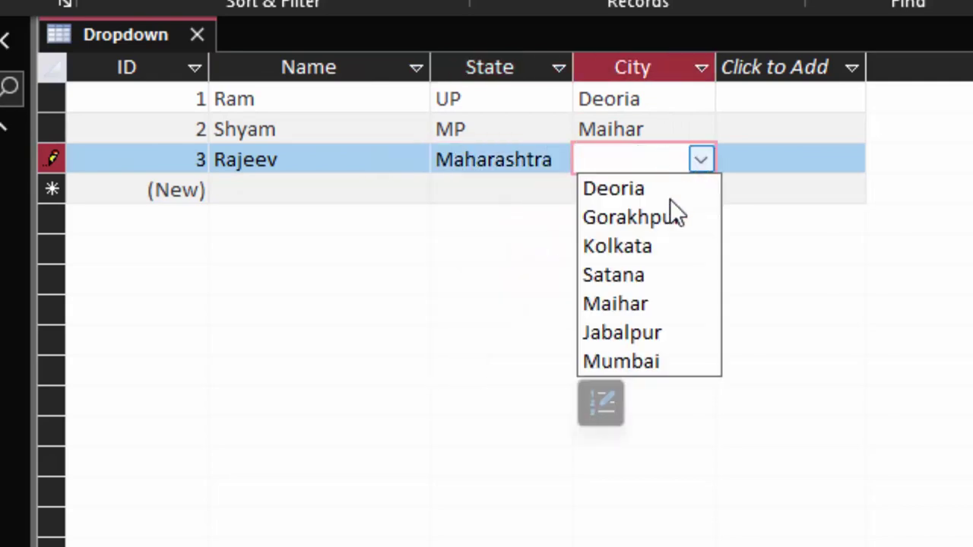
pyautogui.click(659, 362)
pyautogui.click(375, 190)
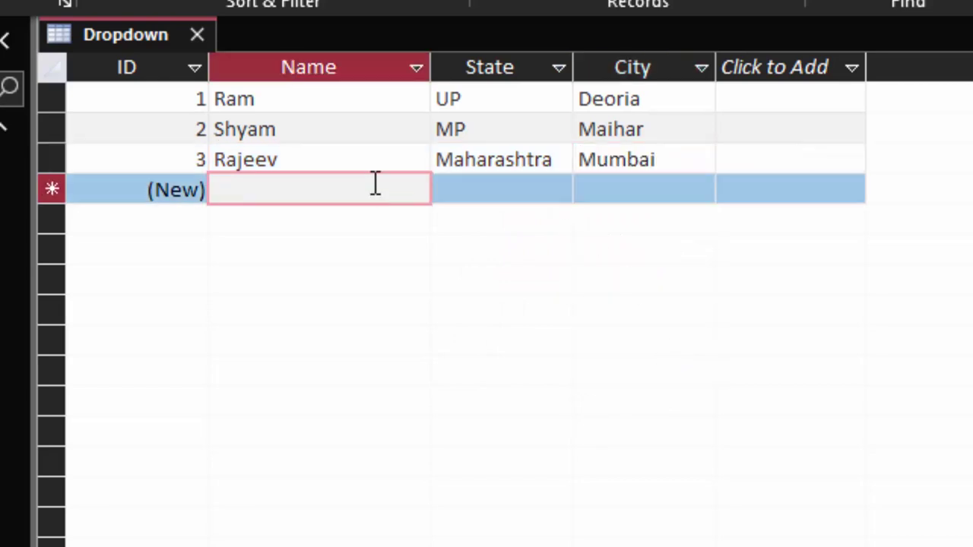